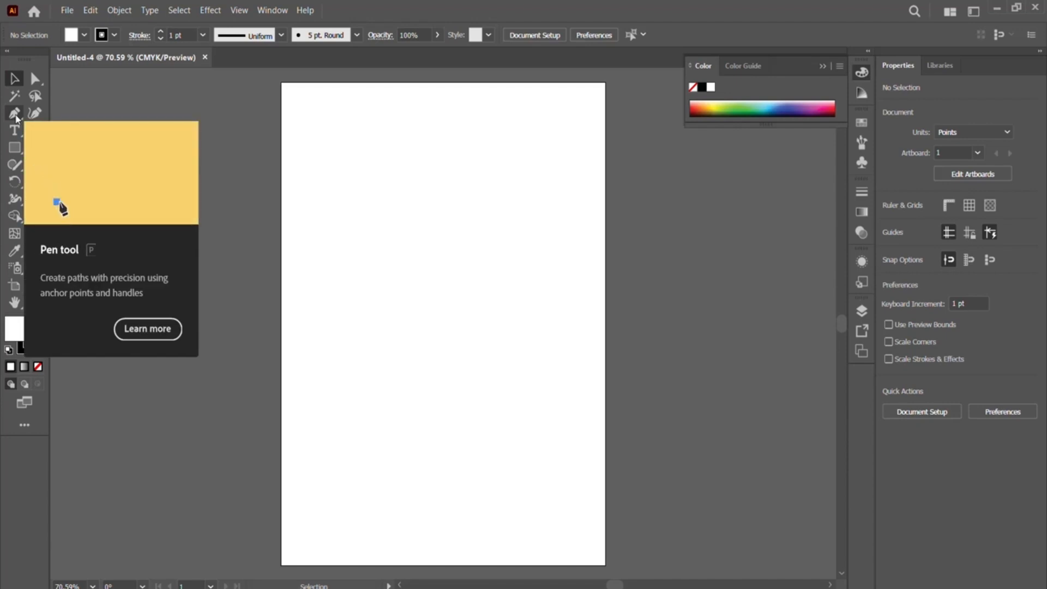
Draw a closed rectangle with the Pen tool, about 118 by 94 pt, near the artboard's upper-left corner.
click(15, 115)
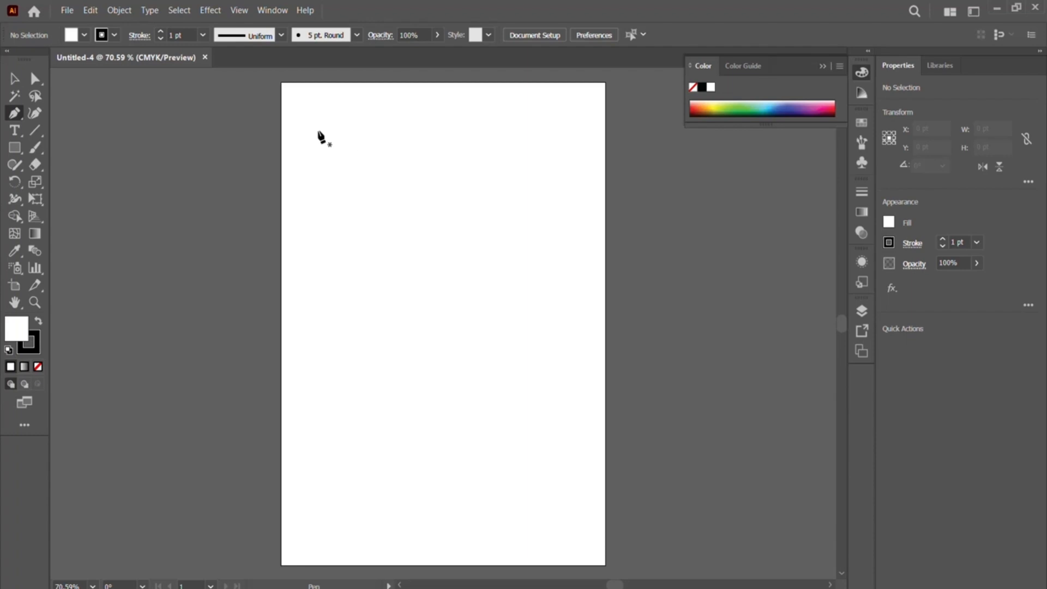
click(300, 110)
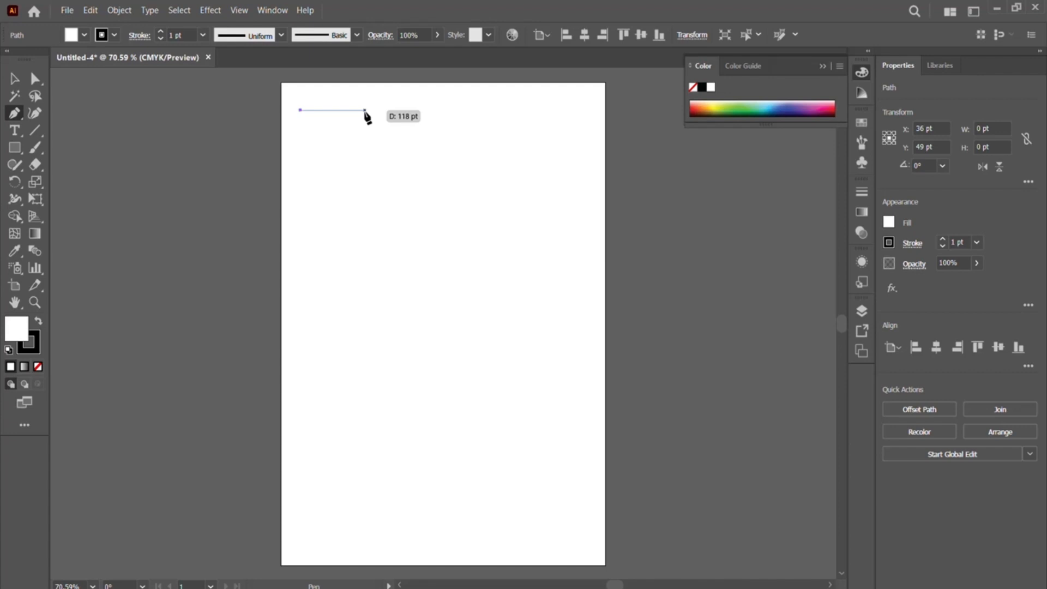
click(364, 110)
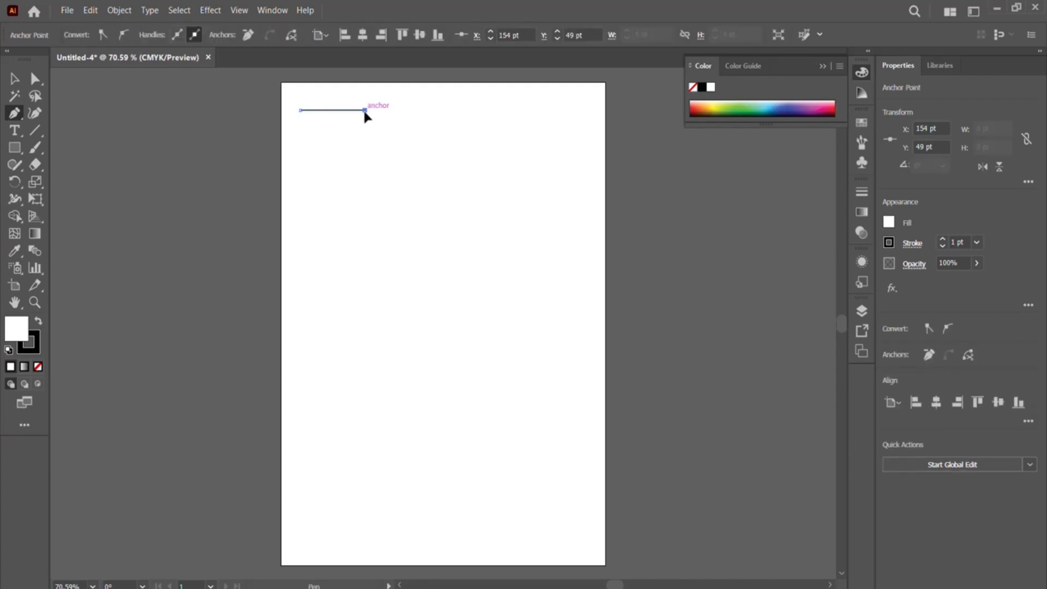
click(365, 164)
click(300, 164)
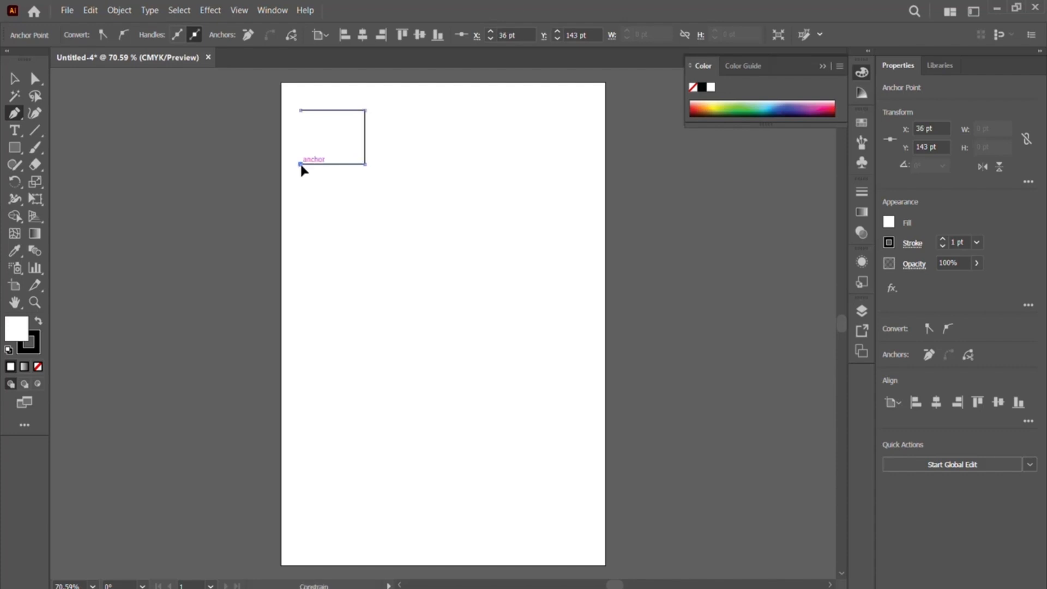
click(300, 109)
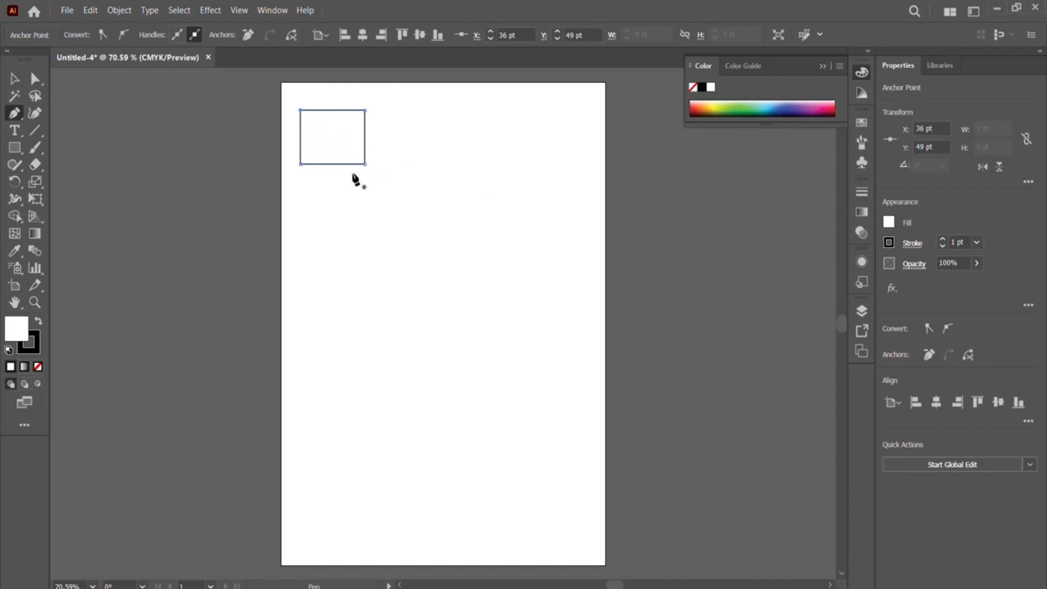
Fill the rectangle with green, about C 73.73, M 0, Y 100, K 0.
click(888, 222)
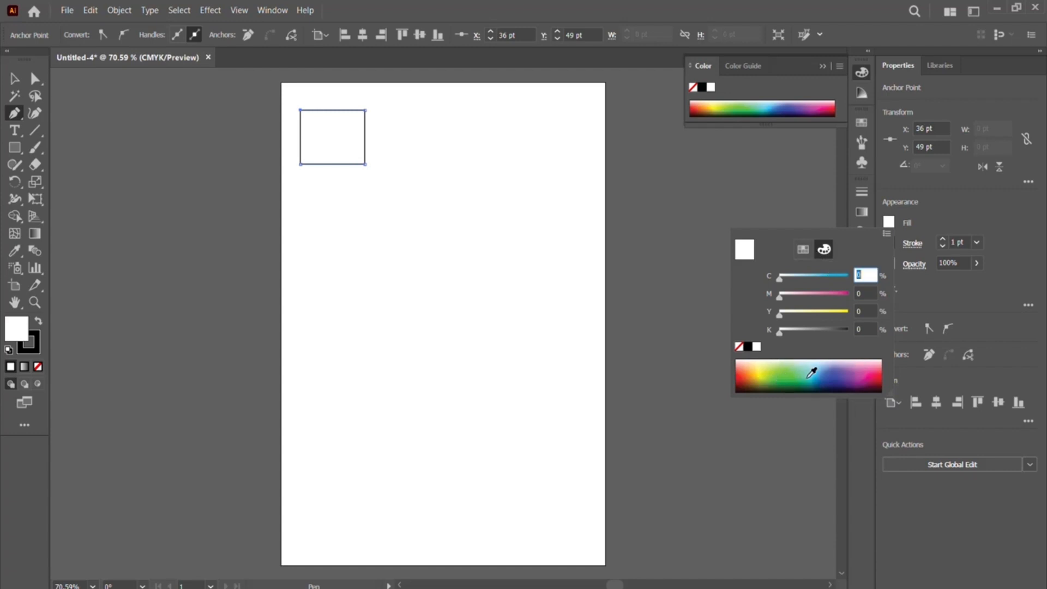
click(792, 372)
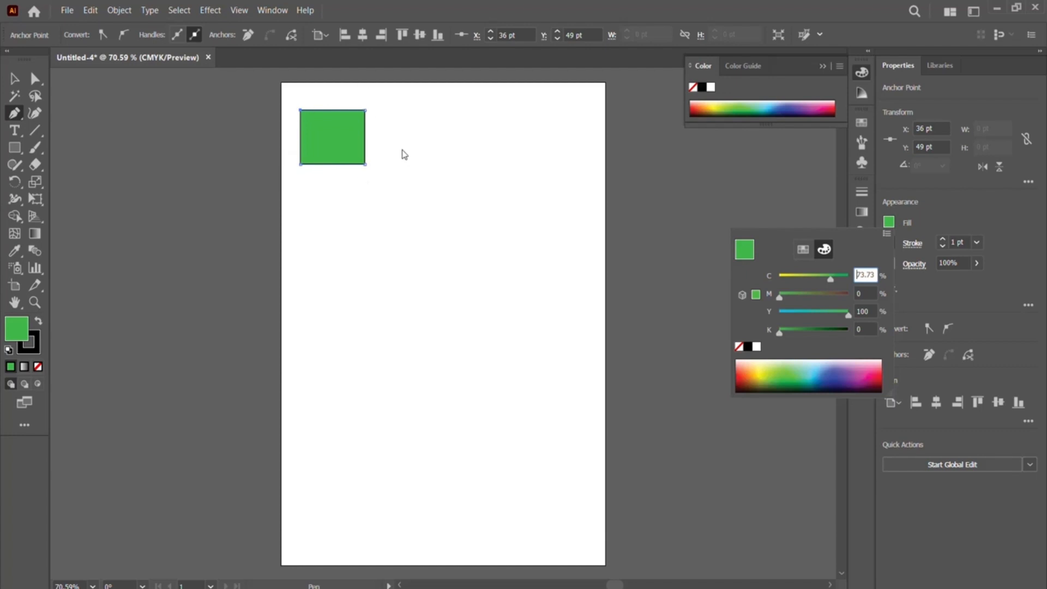
click(929, 196)
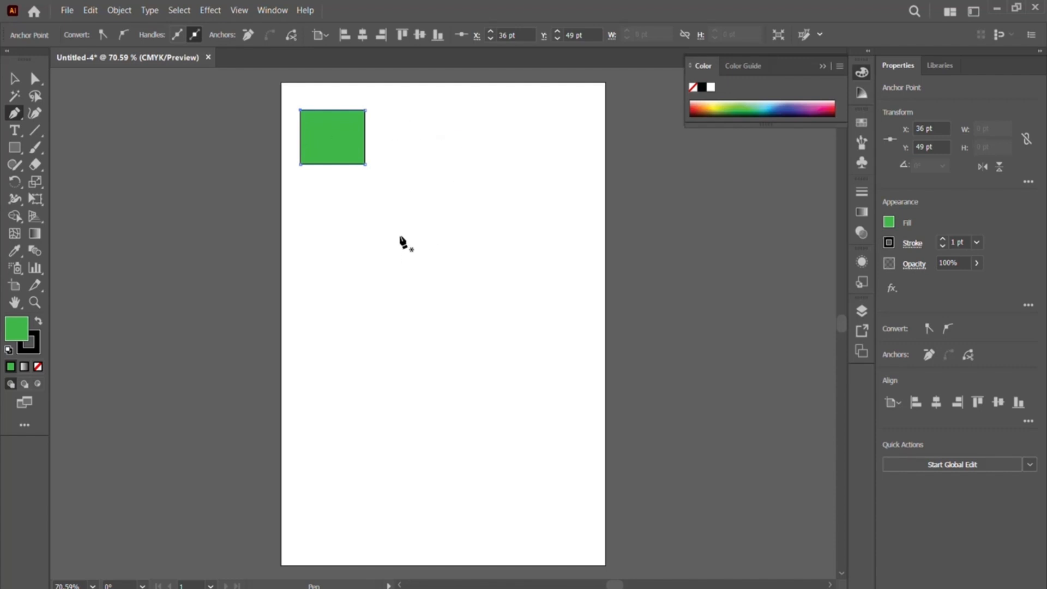
Draw a closed box shape with a curved upper-right corner using the Pen tool, starting at about X 170, Y 233 pt.
click(373, 216)
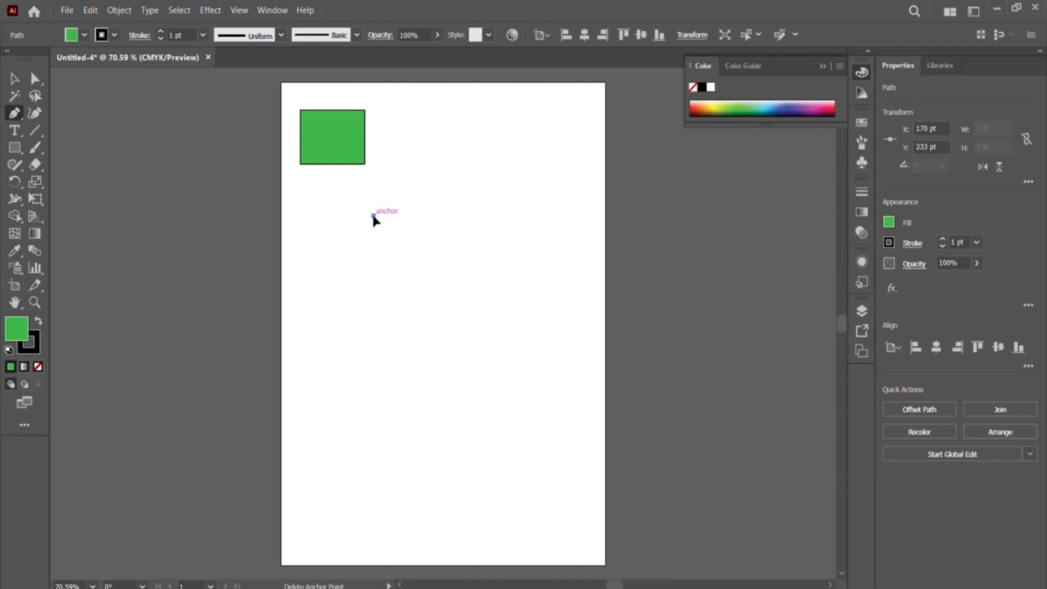
click(481, 216)
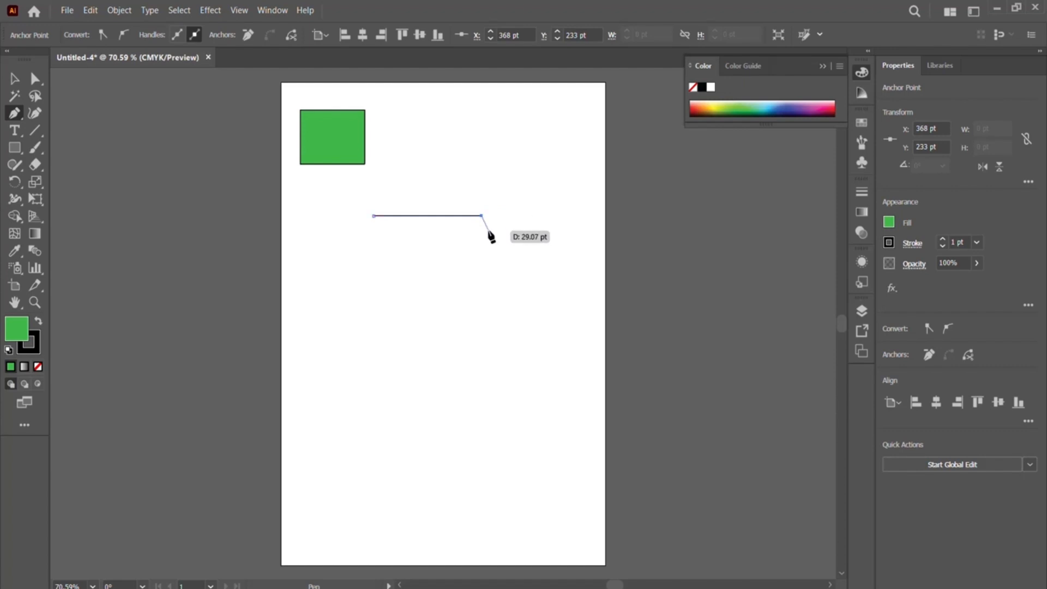
click(490, 233)
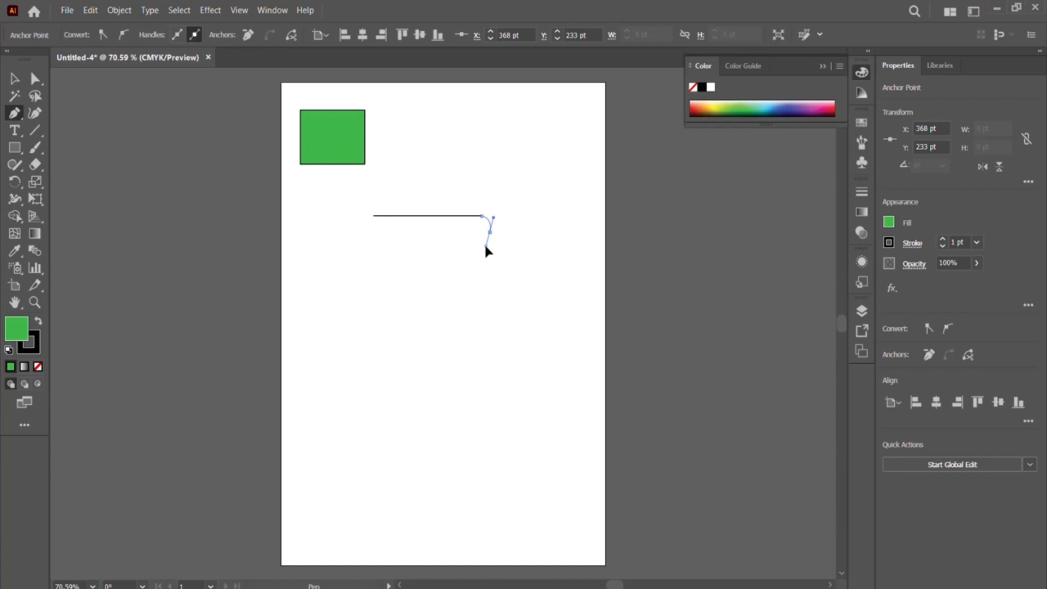
drag(485, 246, 490, 285)
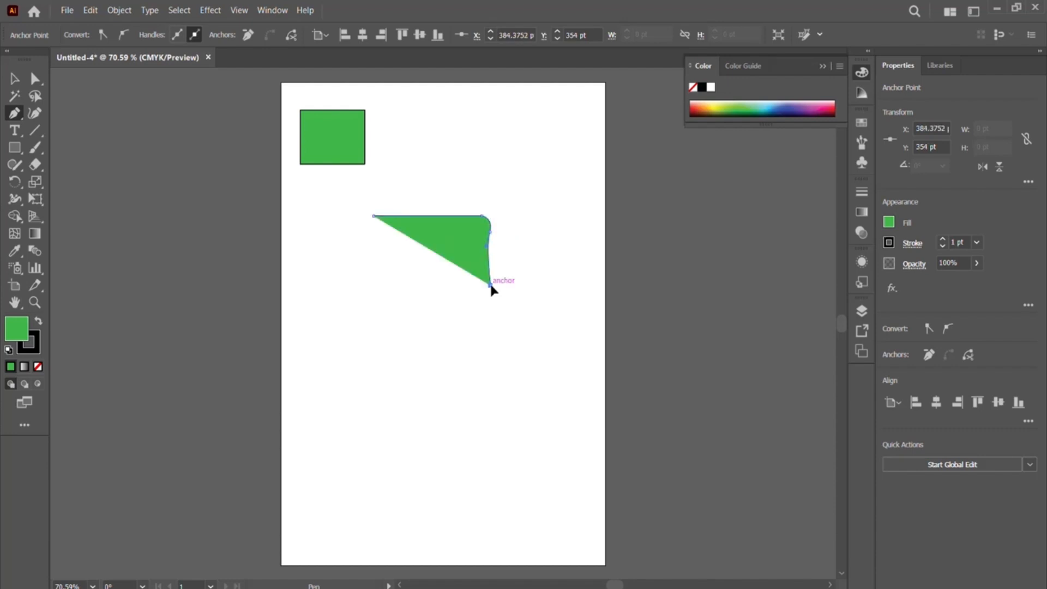
click(373, 287)
click(374, 216)
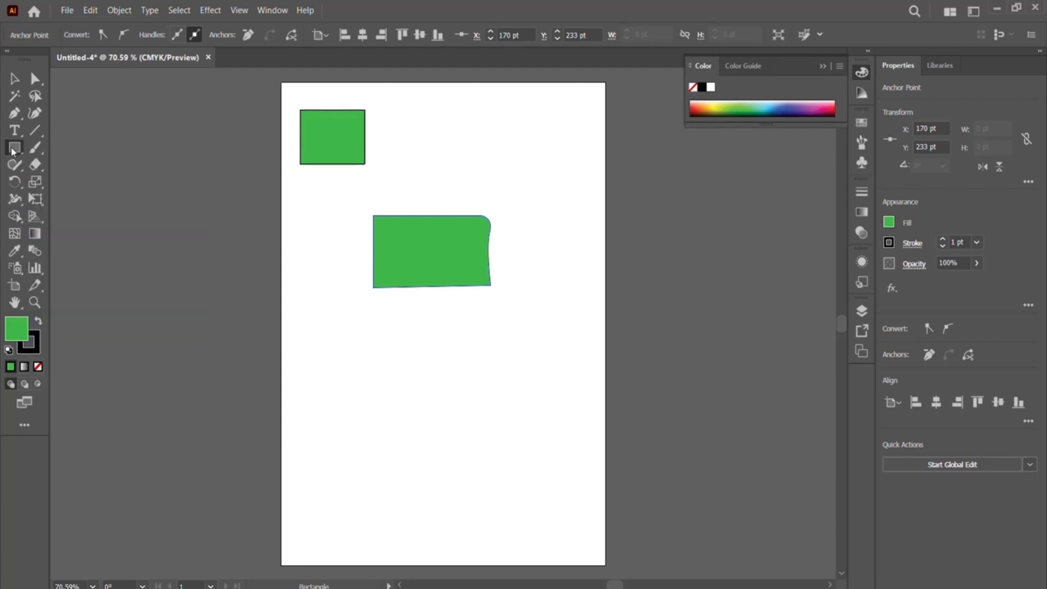
Draw a rectangle about 259 by 125 pt beside the first one and round only its upper-left corner.
drag(400, 111, 541, 180)
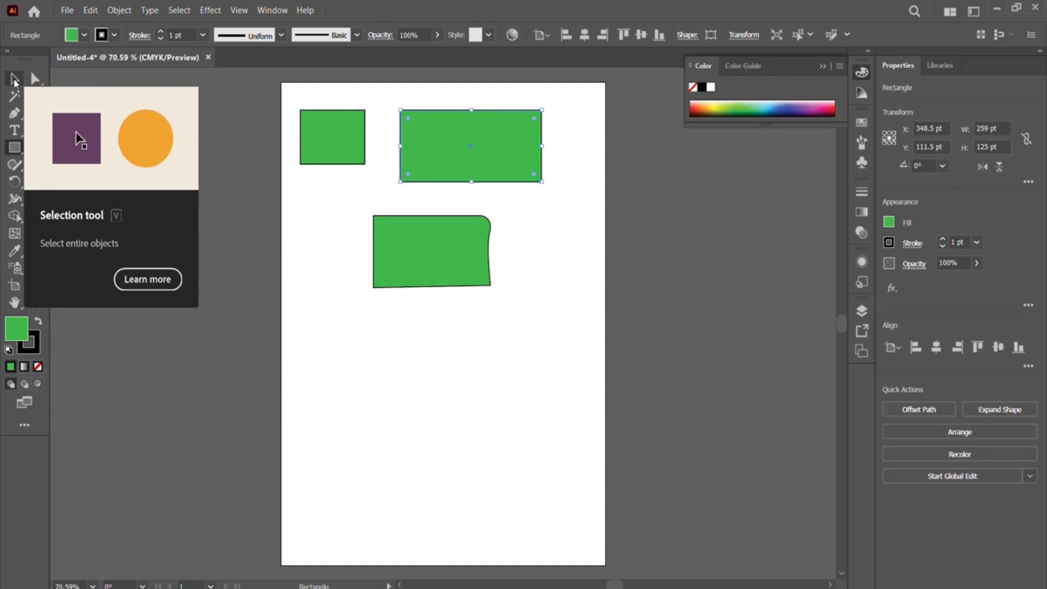
click(14, 82)
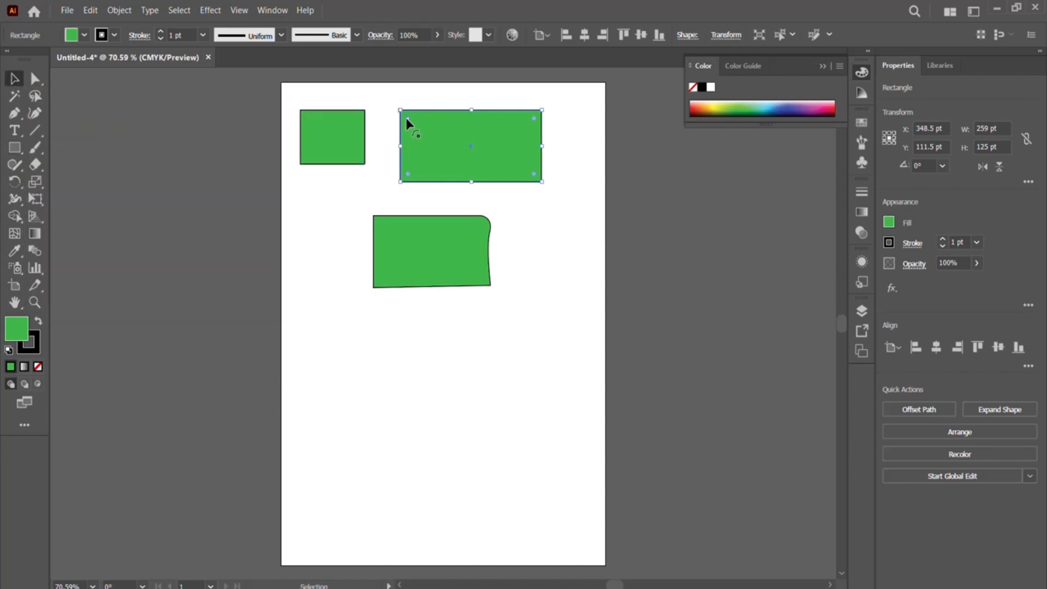
drag(408, 118, 427, 133)
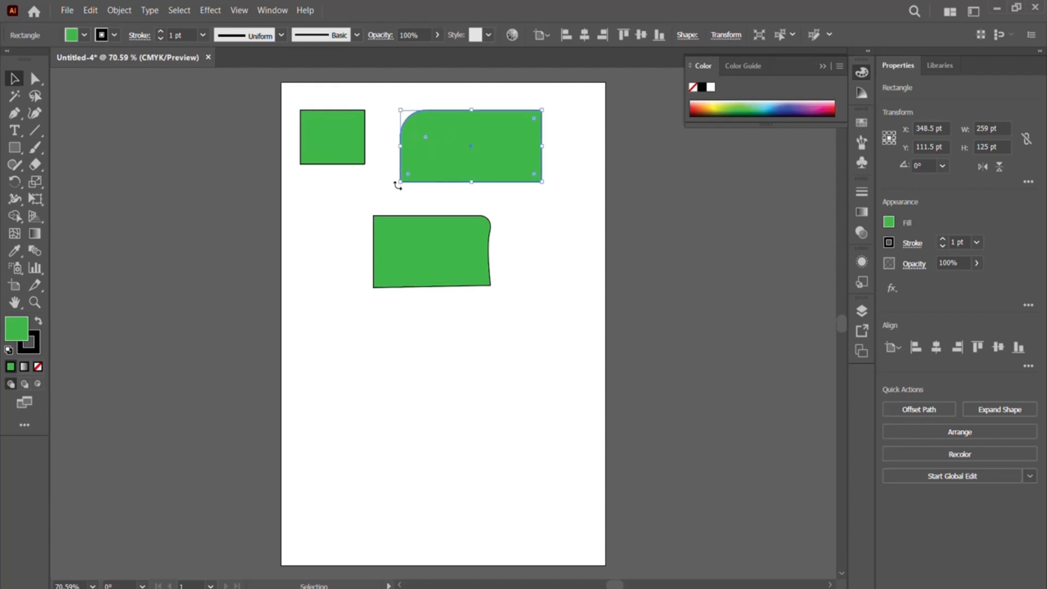
Draw a closed leaf shape about 226 by 112 pt with the Pen tool, below the box with the curved corner.
click(14, 115)
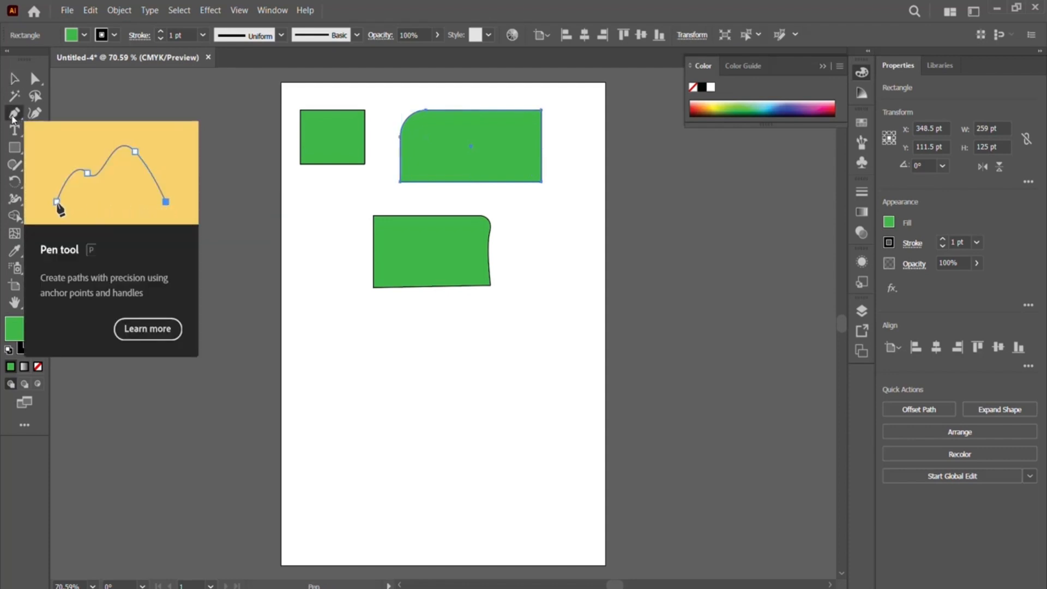
click(333, 395)
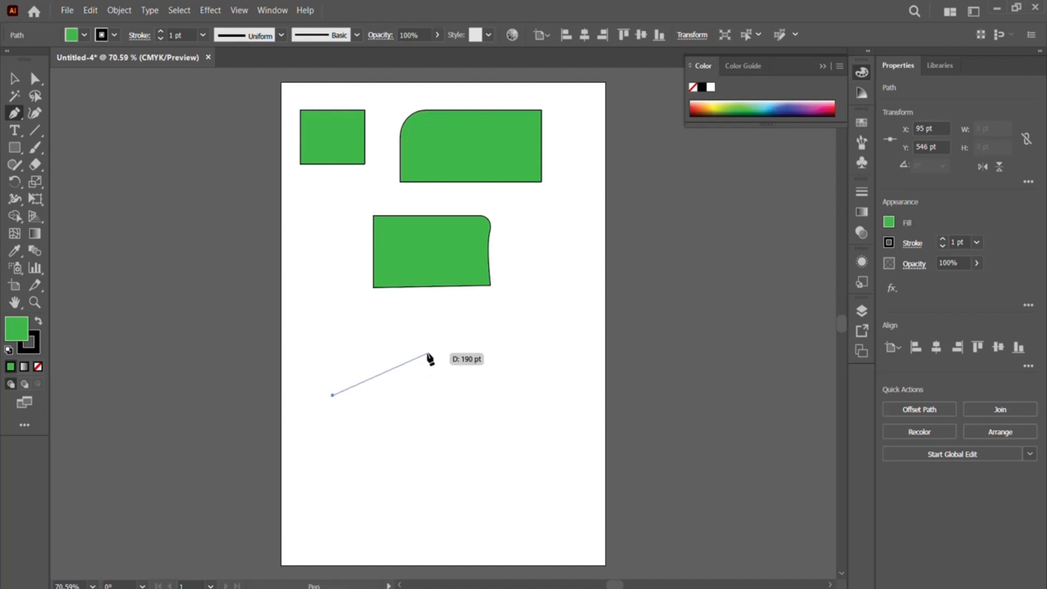
drag(443, 341, 502, 383)
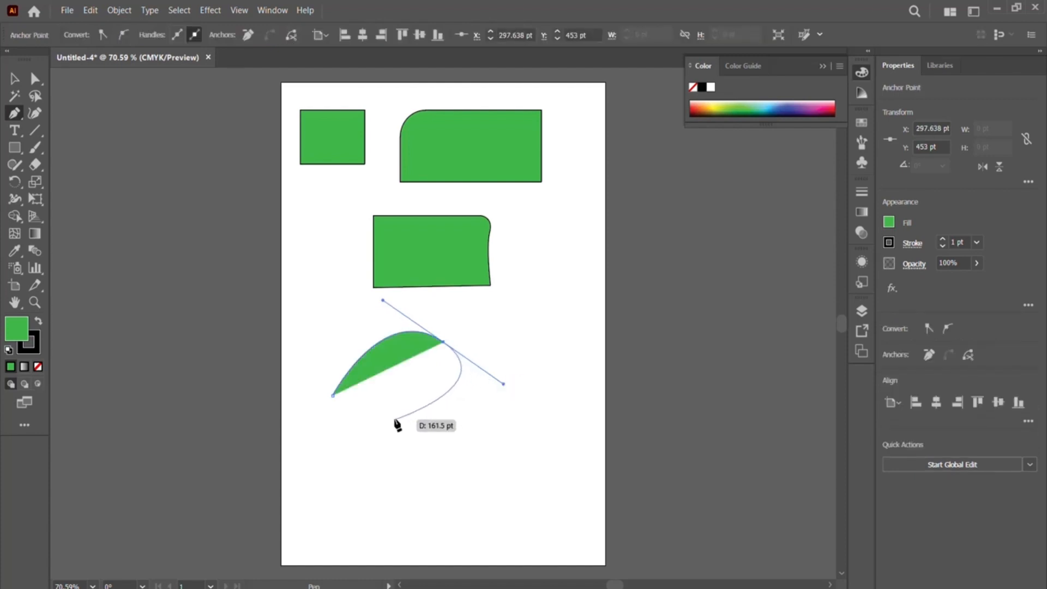
click(332, 395)
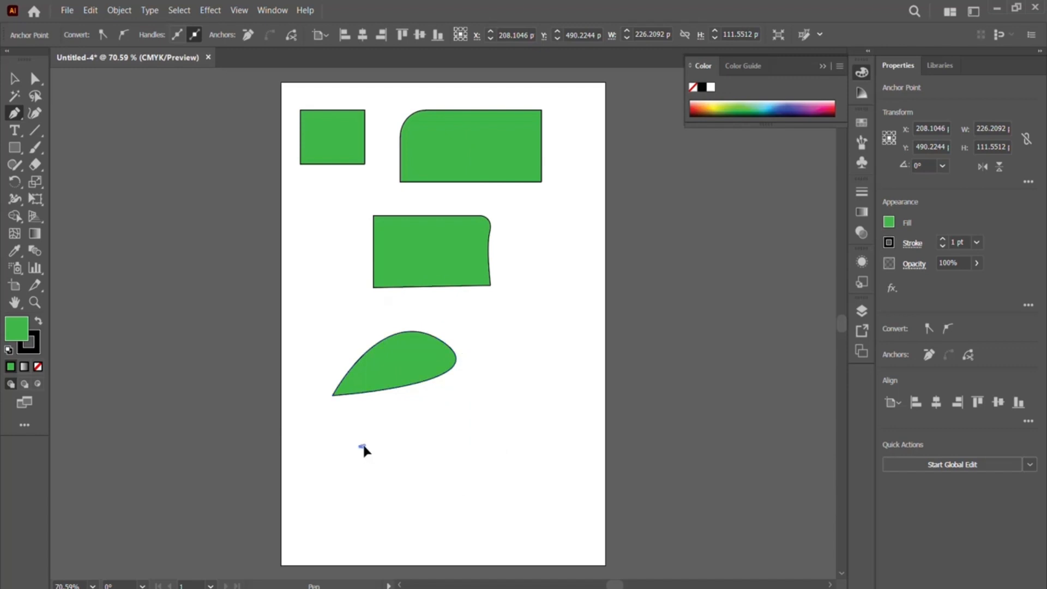
Draw a closed freeform shape with curved and straight Pen segments below the leaf, starting at about X 149, Y 634 pt.
click(362, 446)
drag(428, 522, 522, 458)
drag(523, 454, 439, 401)
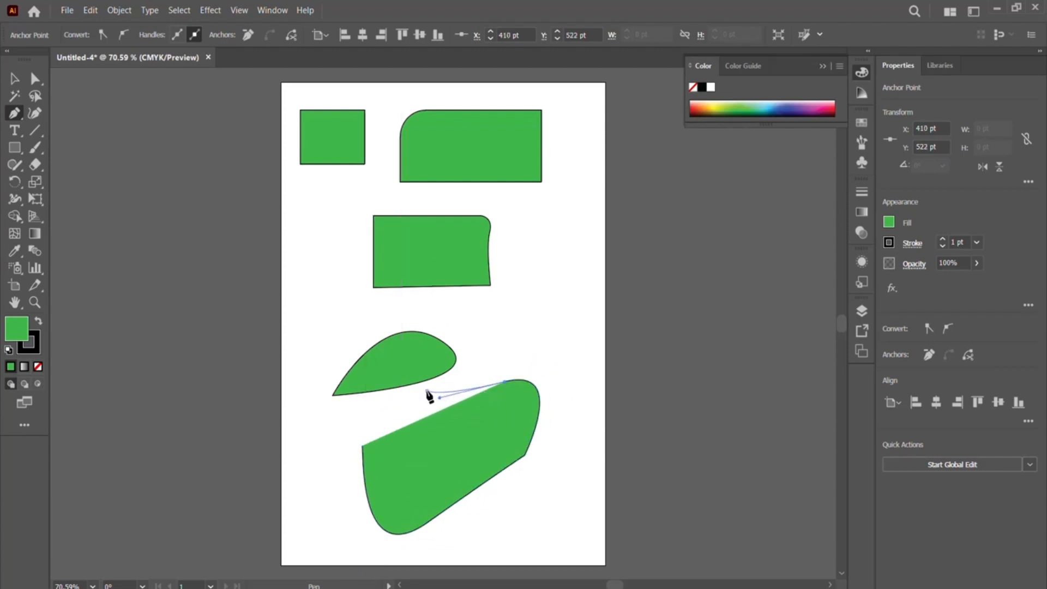
drag(427, 391, 387, 420)
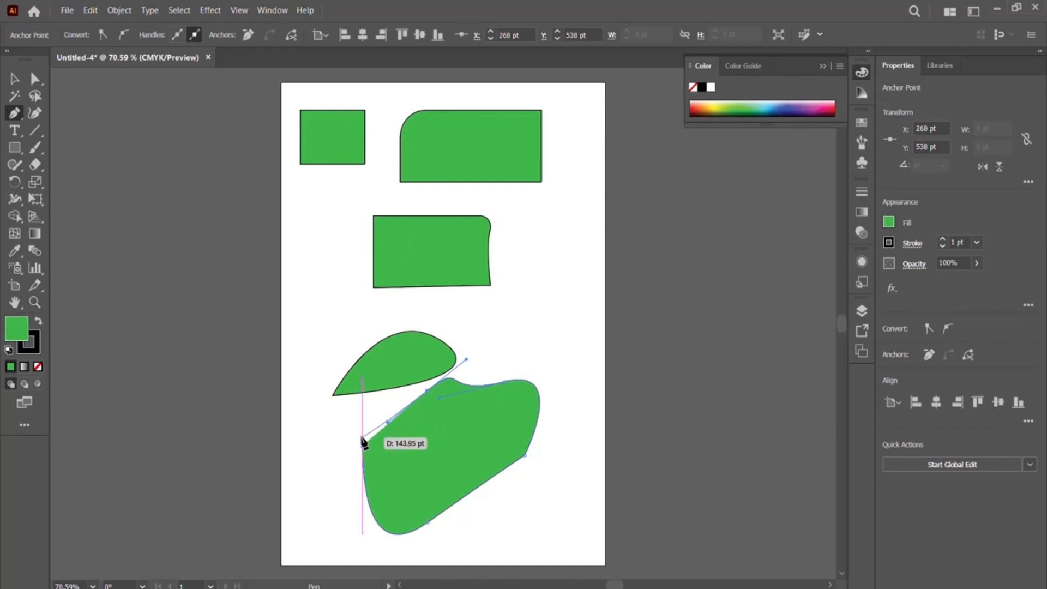
click(362, 446)
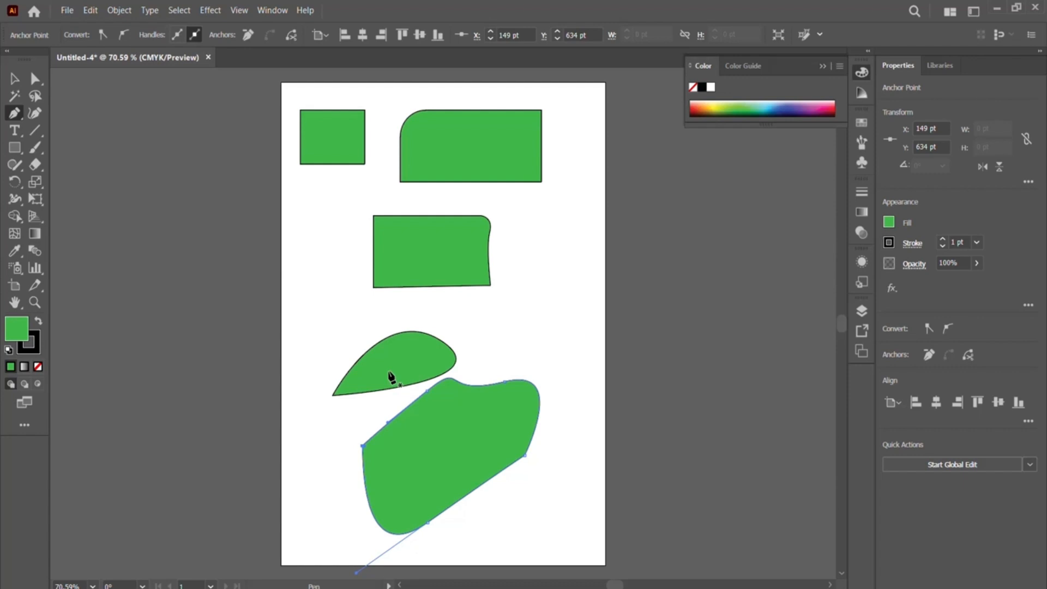
Close the Untitled-4 document without saving and open the shapes image from the Illustrator Exercise File folder.
click(208, 57)
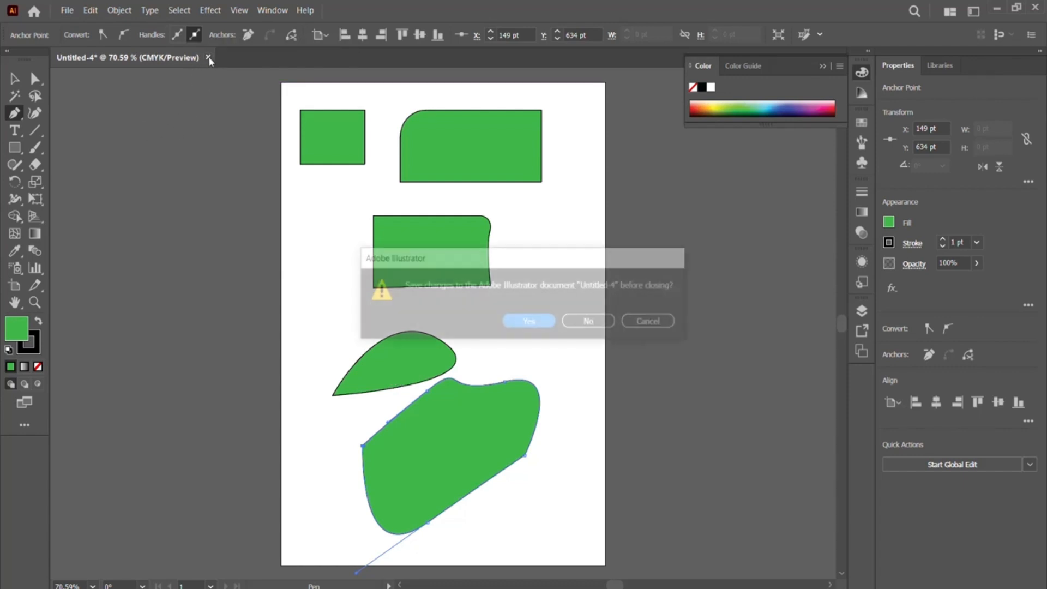
click(593, 323)
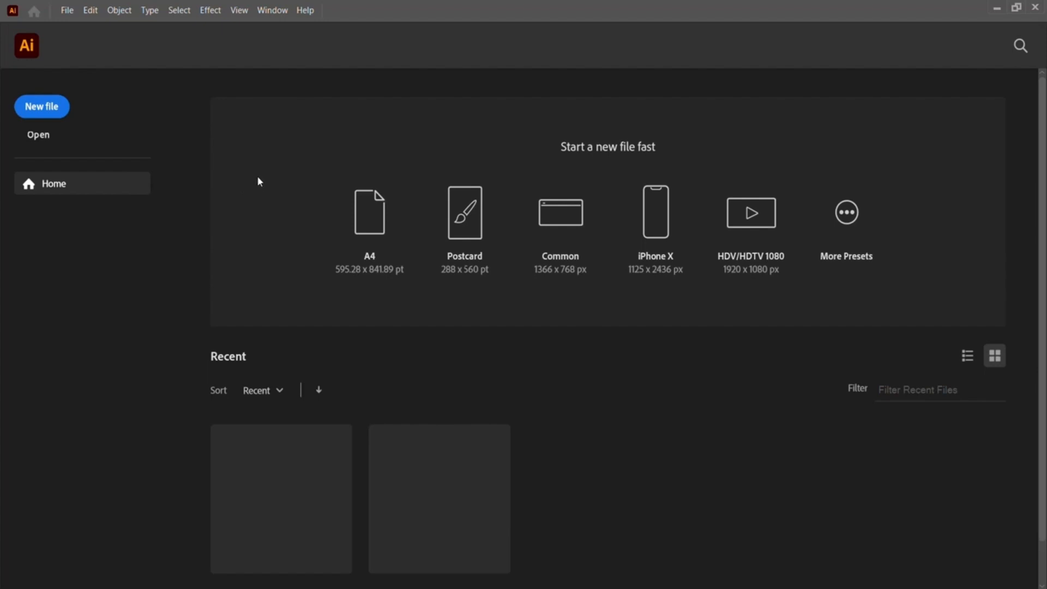
click(39, 140)
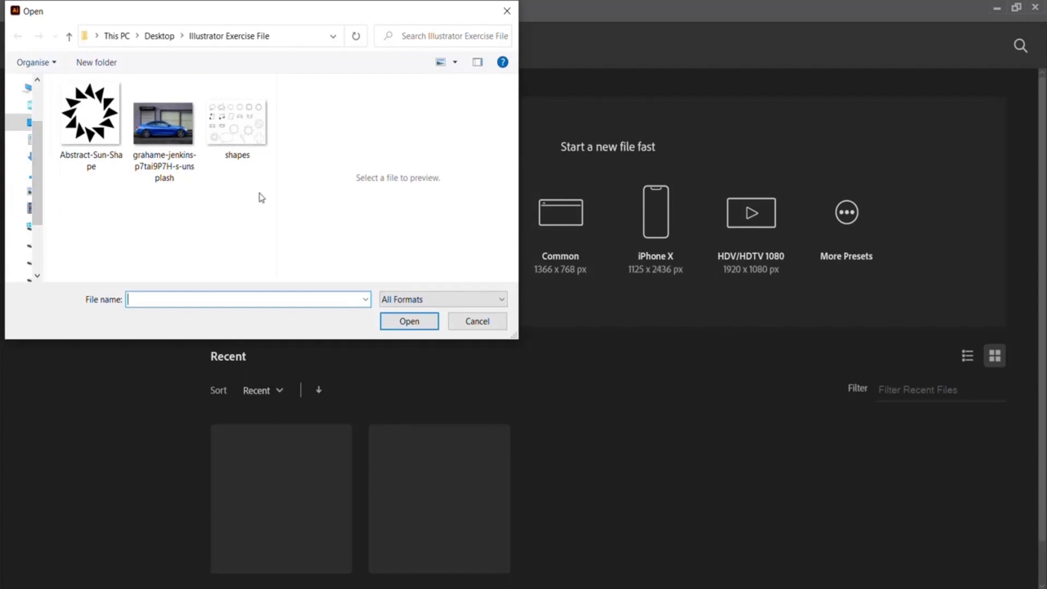
click(250, 153)
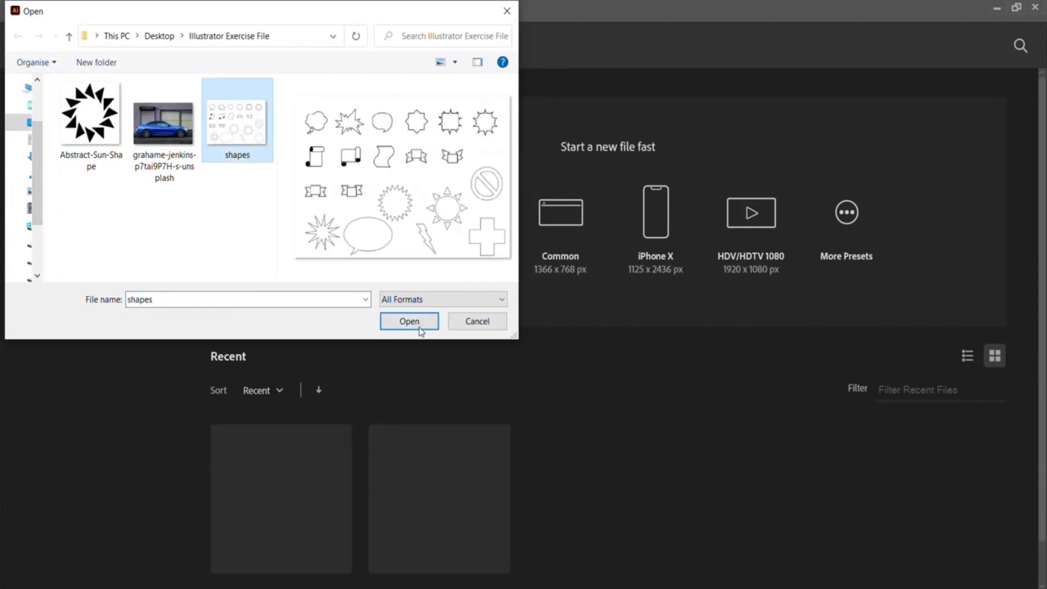
click(397, 325)
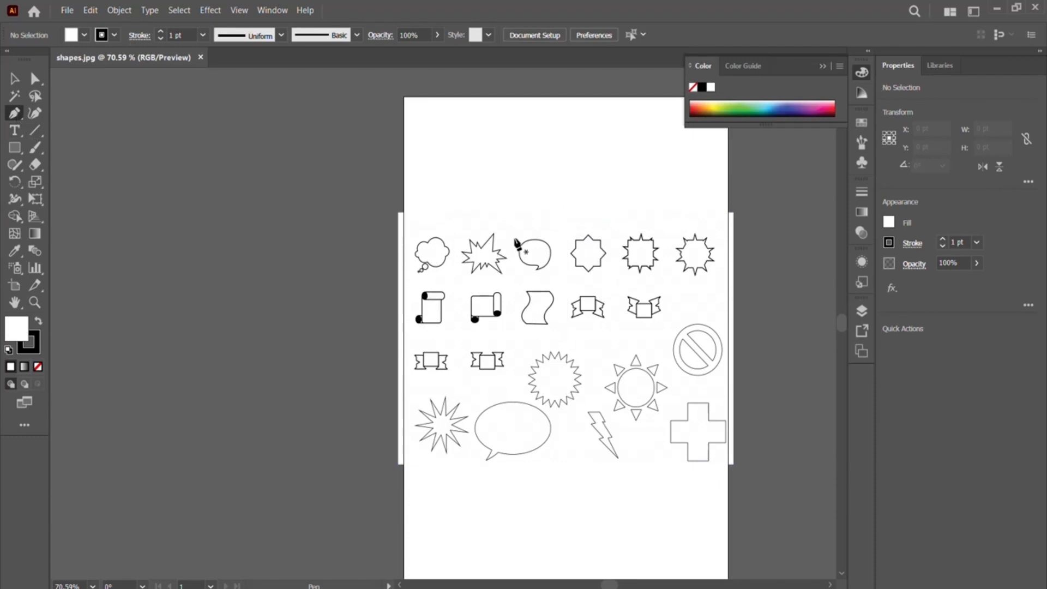
Set the fill to None for tracing the shapes at 150% zoom.
key(ctrl+plus)
key(ctrl+plus)
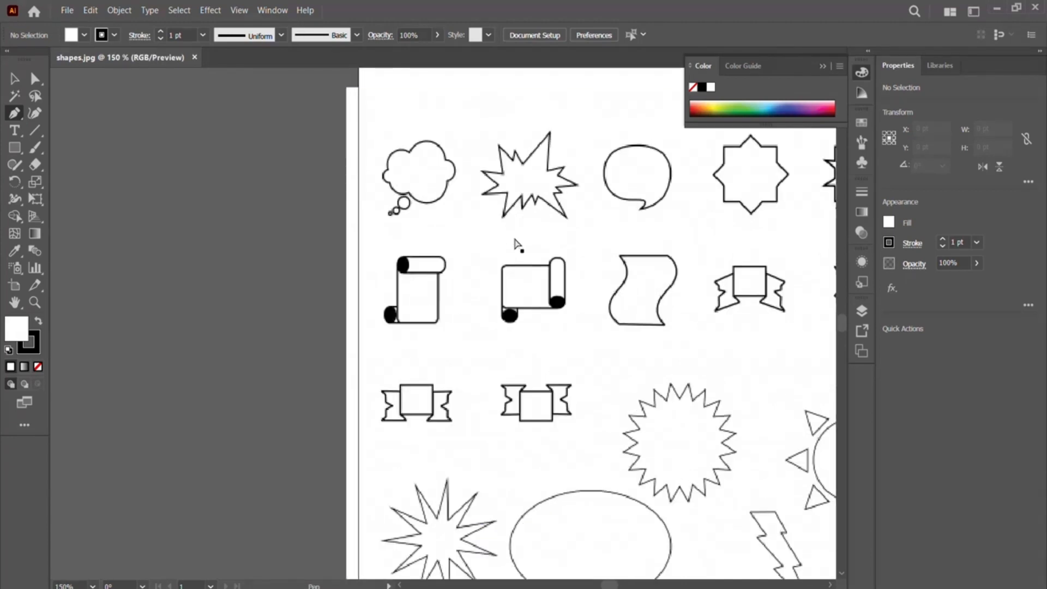
drag(605, 585, 610, 586)
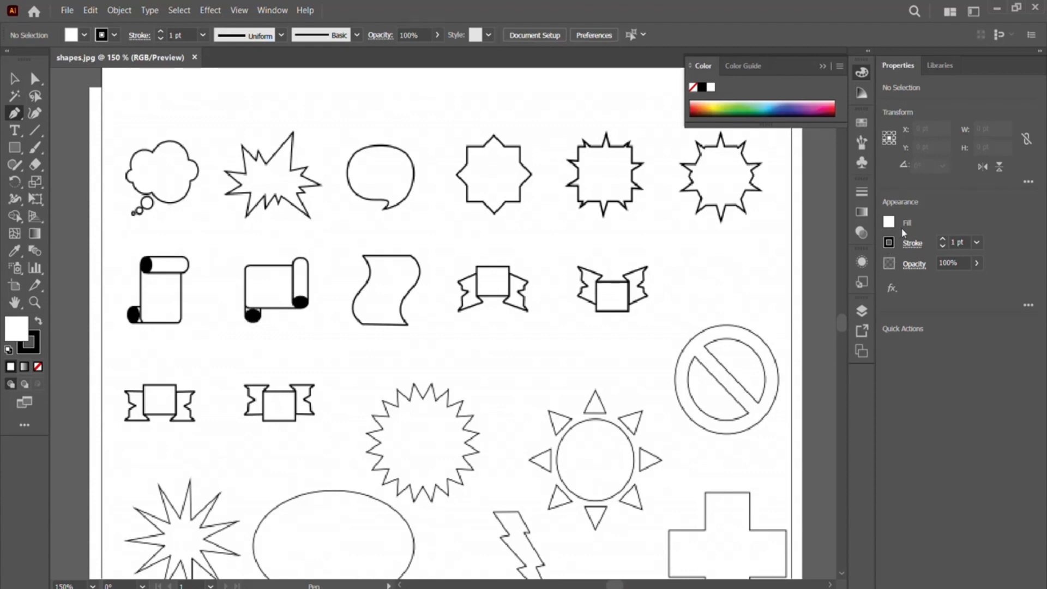
click(84, 34)
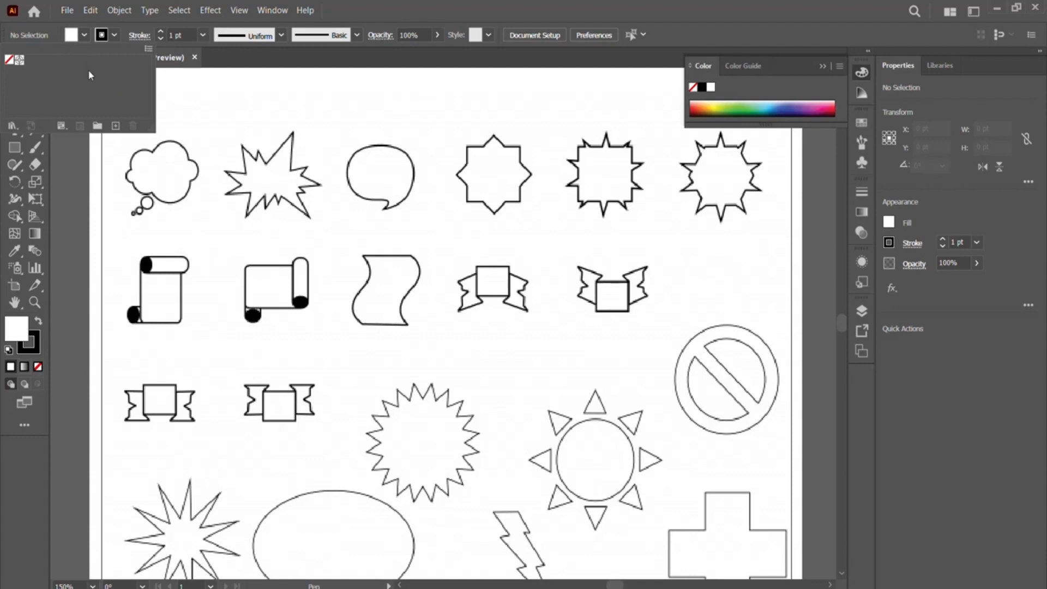
click(7, 60)
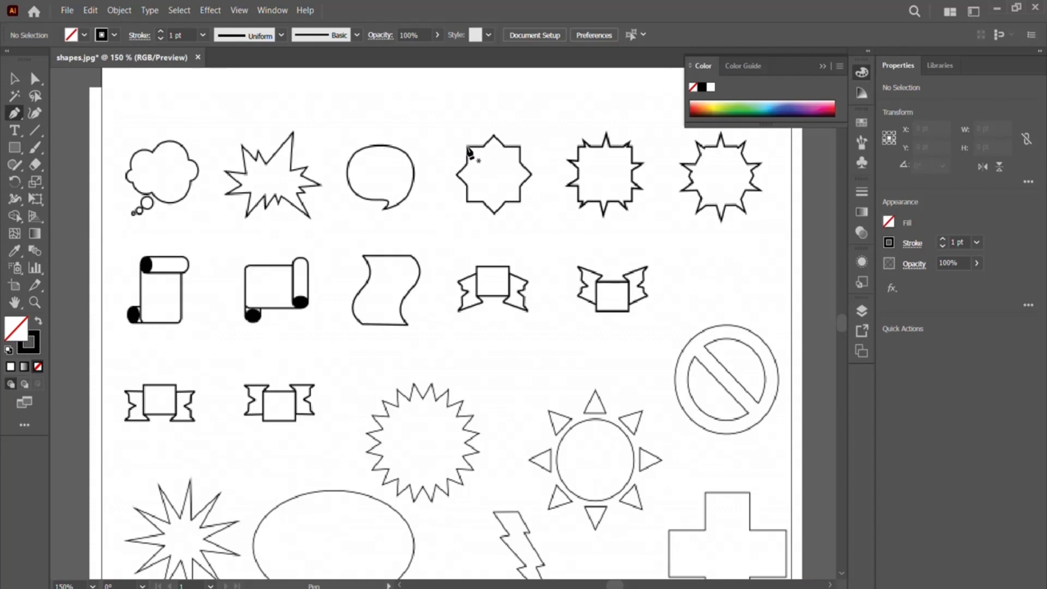
Trace the eight-pointed star in the image's top row as a closed straight-segment Pen path, starting at about X 316, Y 251 pt.
click(467, 147)
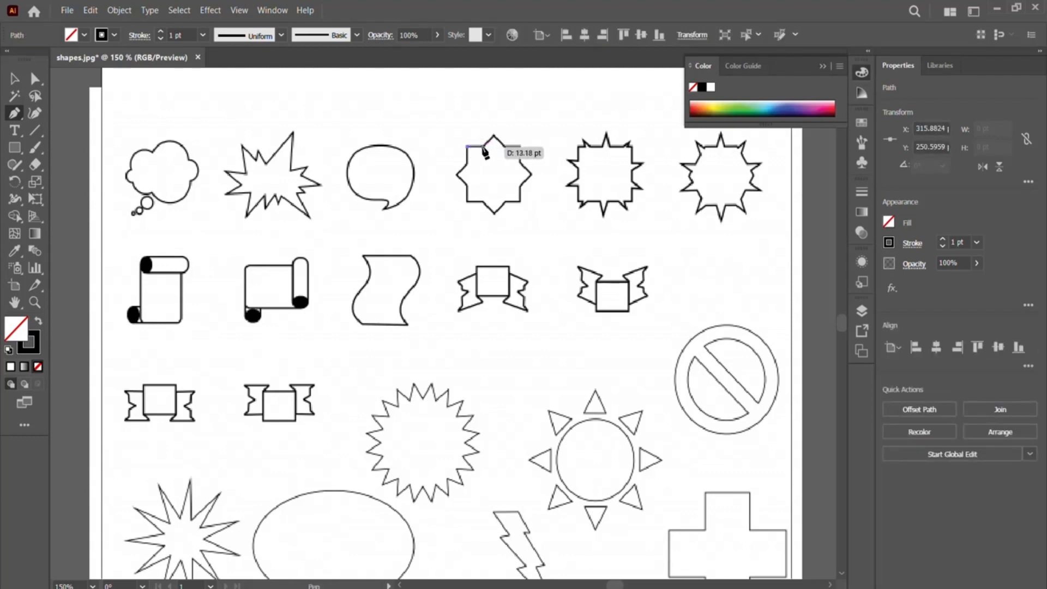
click(484, 146)
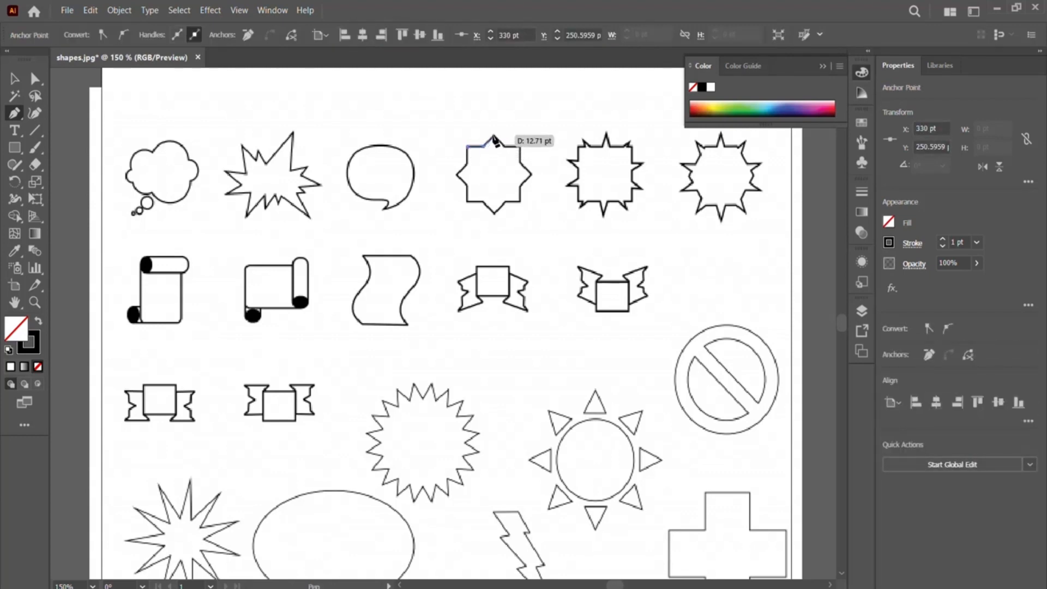
click(492, 135)
click(502, 146)
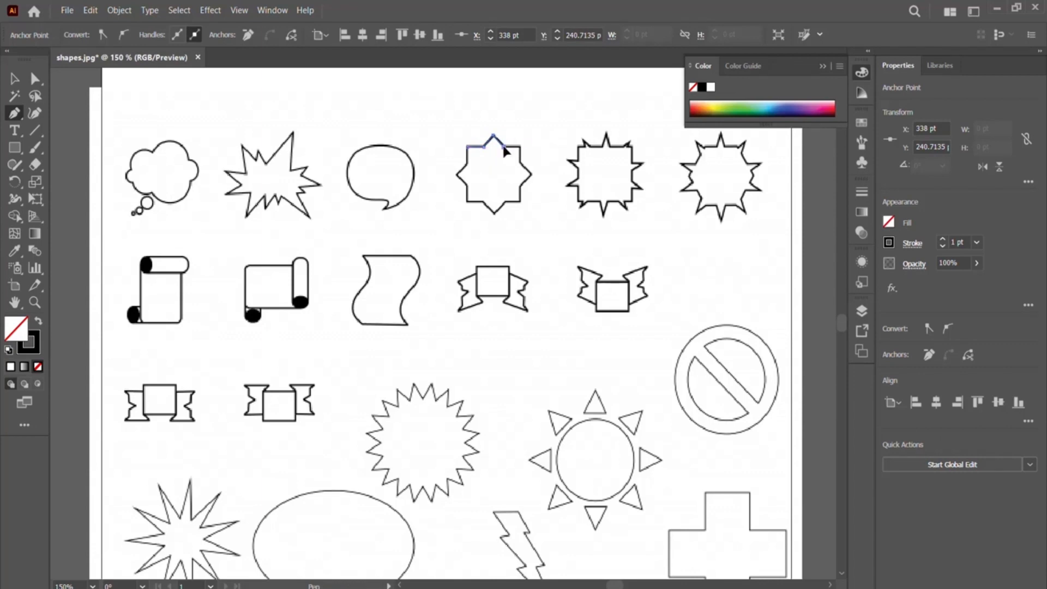
click(520, 146)
click(522, 160)
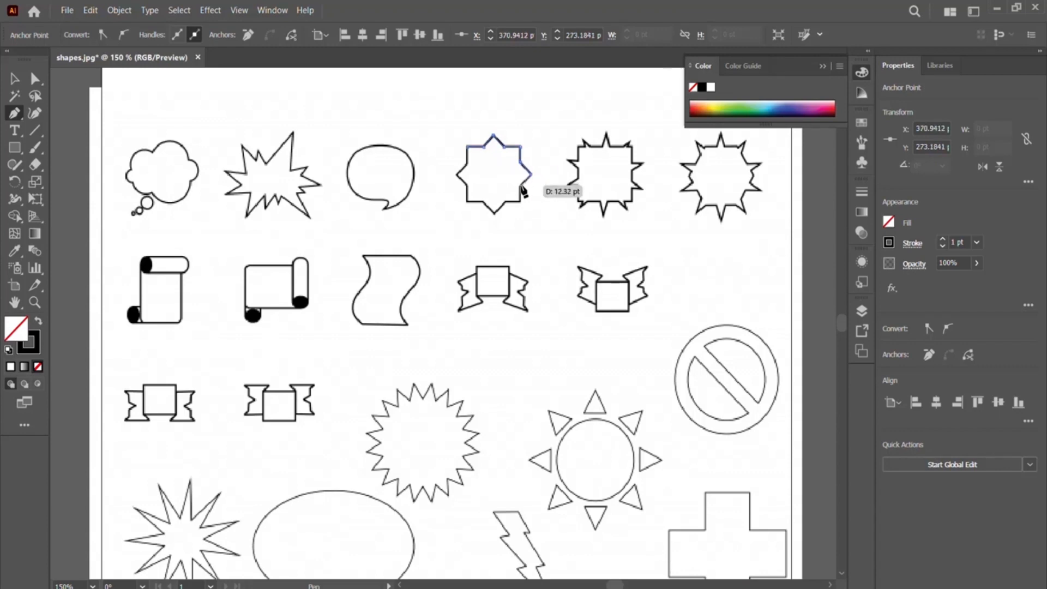
click(521, 191)
click(521, 201)
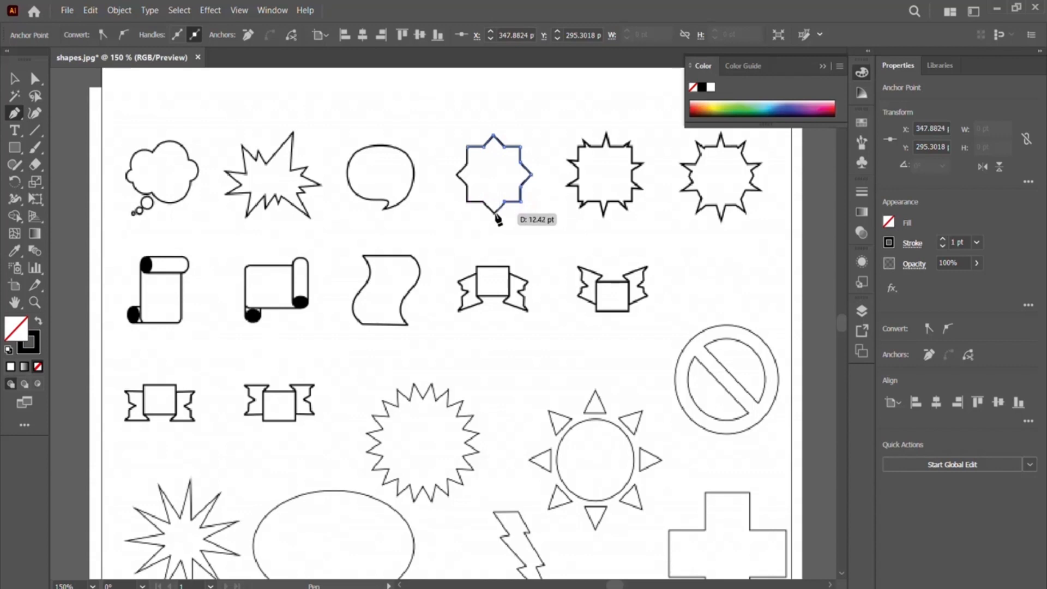
click(500, 209)
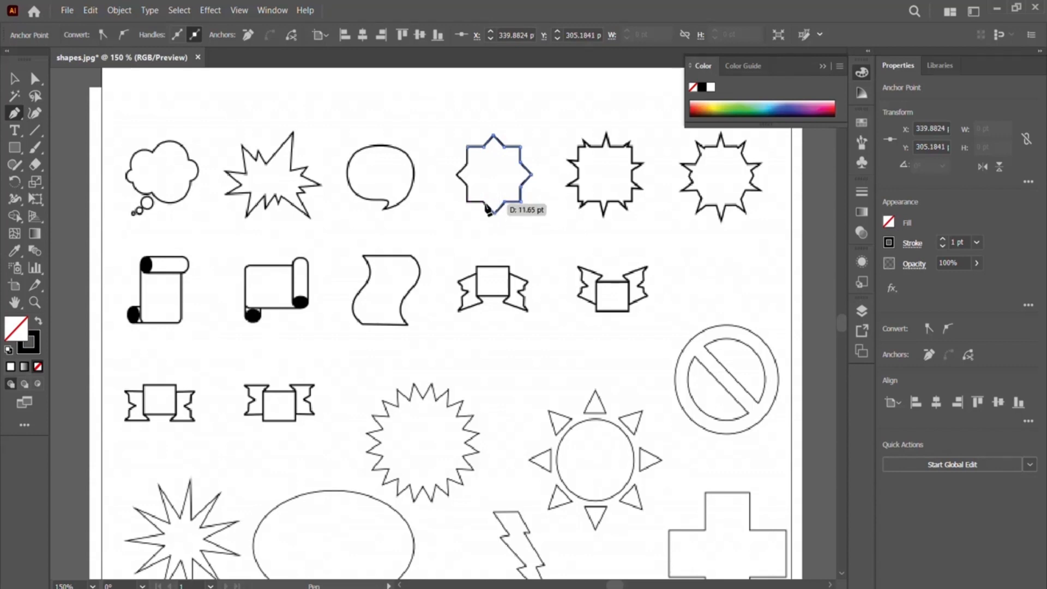
click(485, 206)
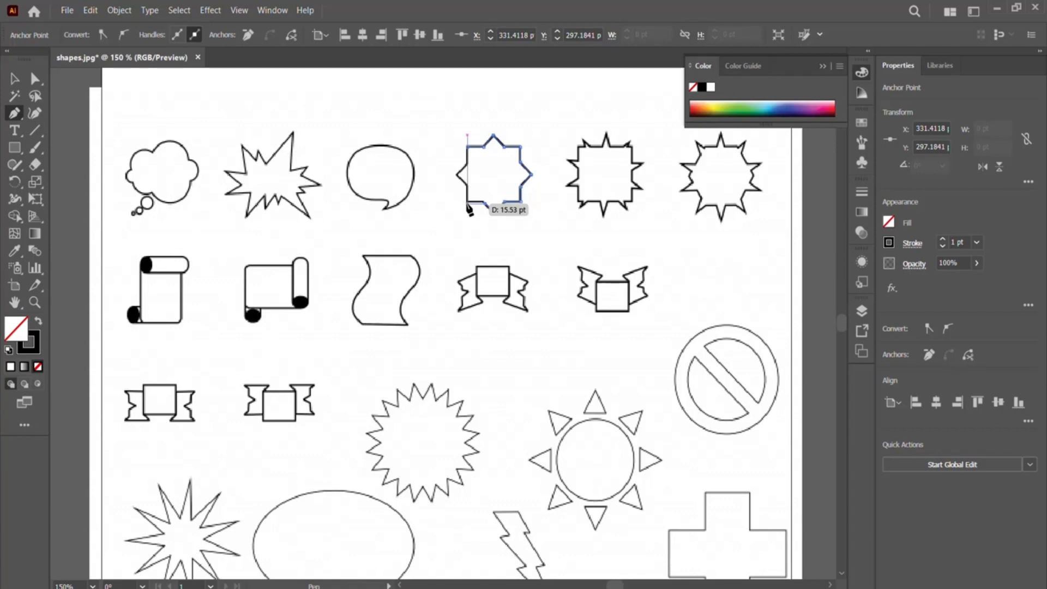
click(468, 206)
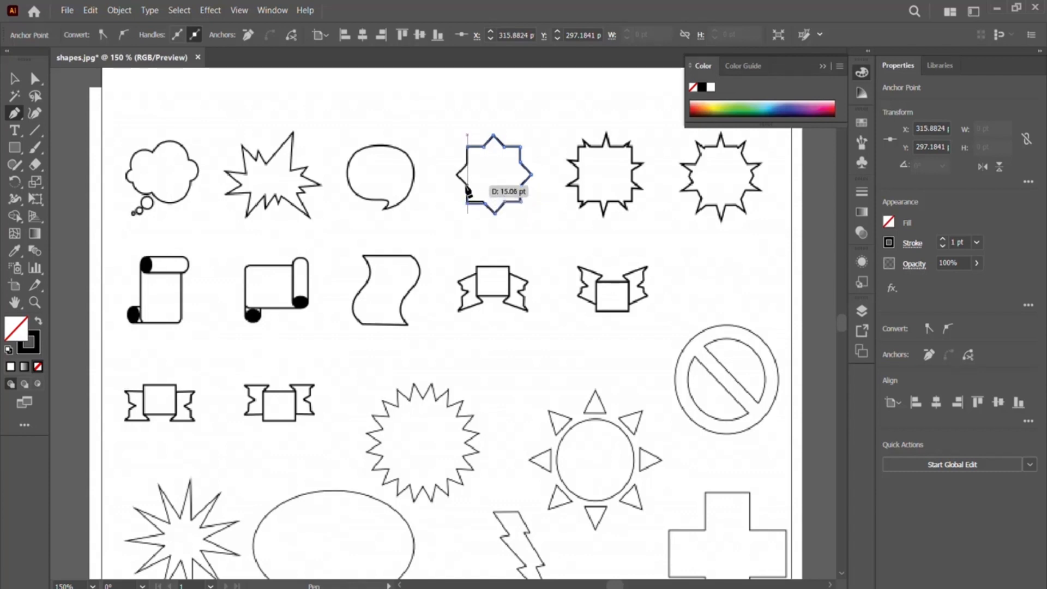
click(462, 186)
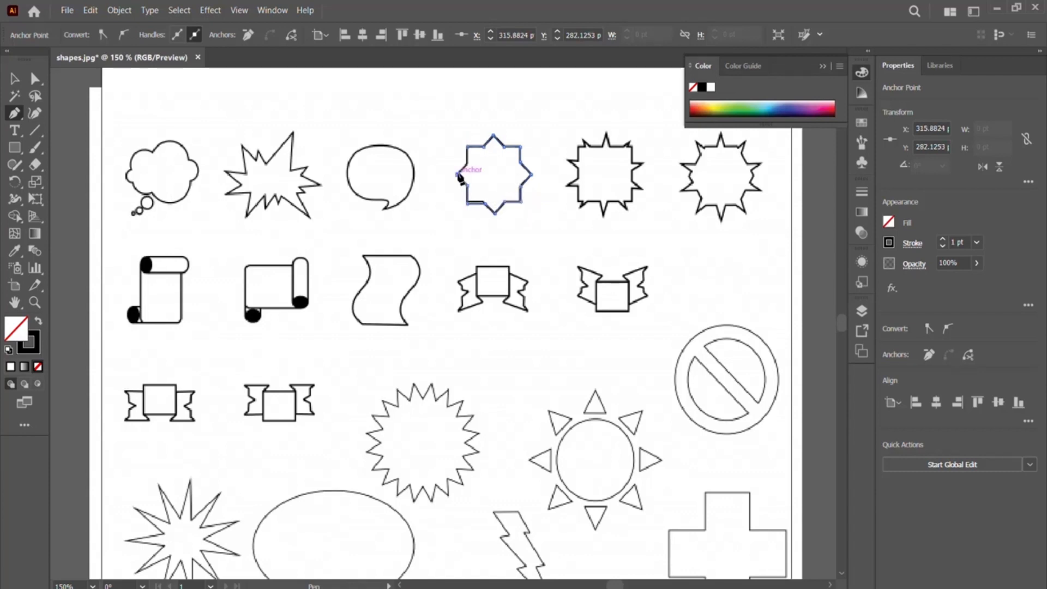
click(469, 167)
Set the traced star's stroke weight to 4 pt and its fill to yellow, after trying a blue fill.
click(943, 239)
click(943, 239)
click(943, 239)
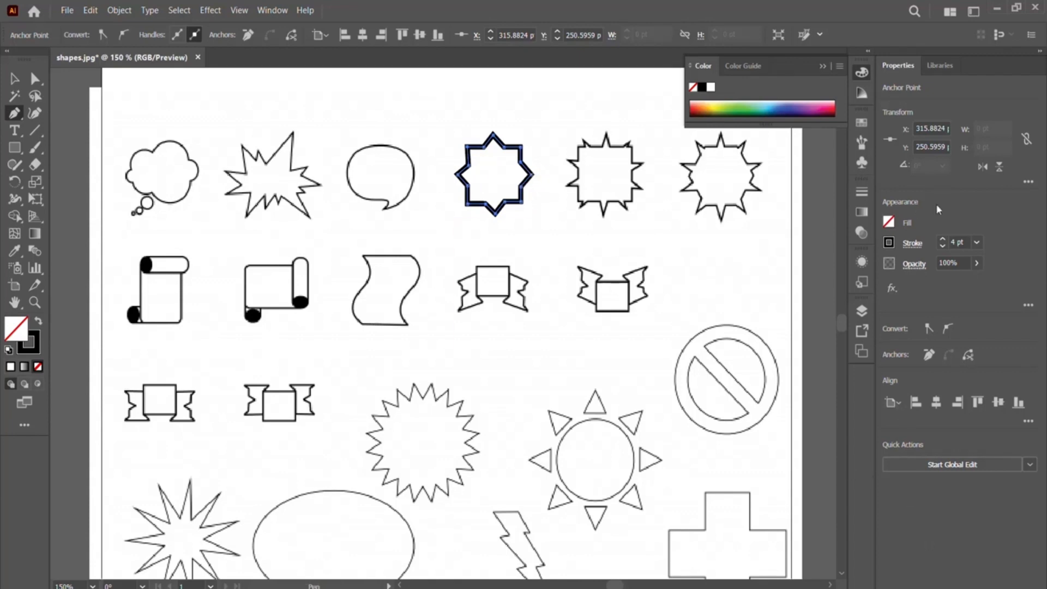
click(889, 224)
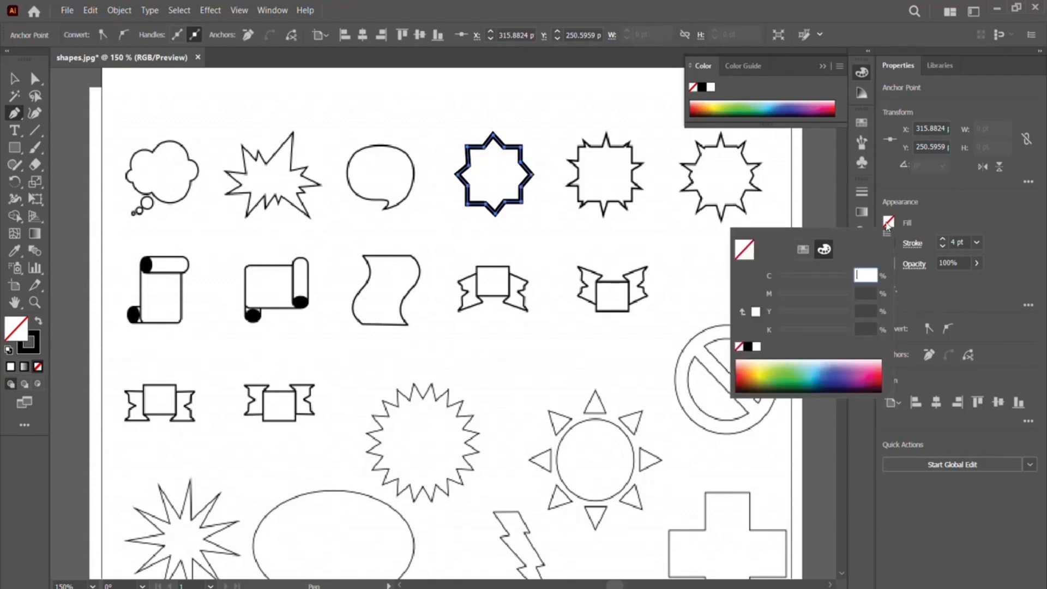
click(839, 376)
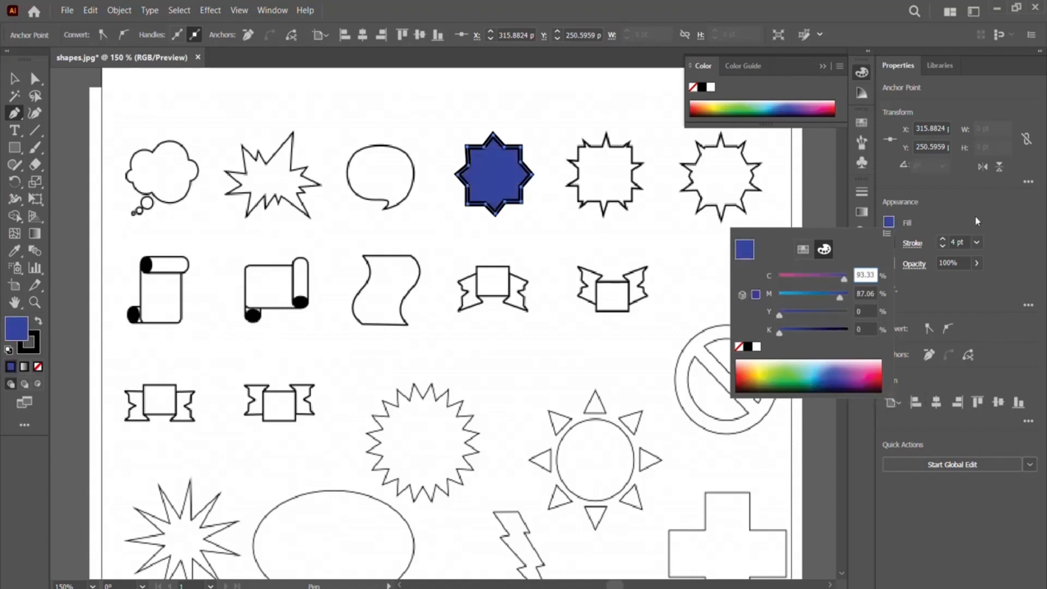
click(763, 365)
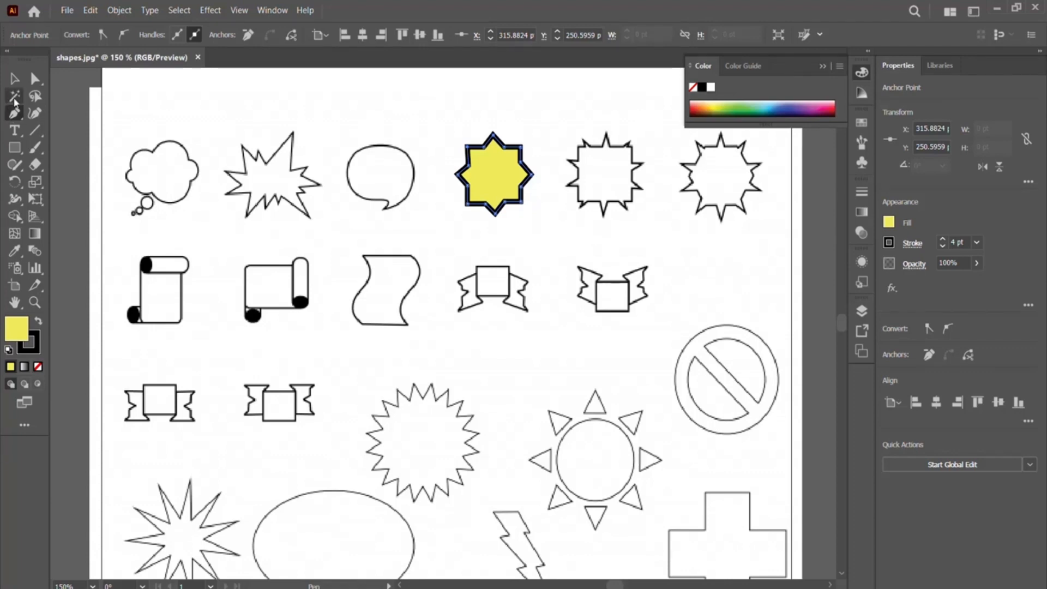
Move the shapes image straight down to about Y 582 pt, so the traced yellow star stands clear of it.
click(240, 11)
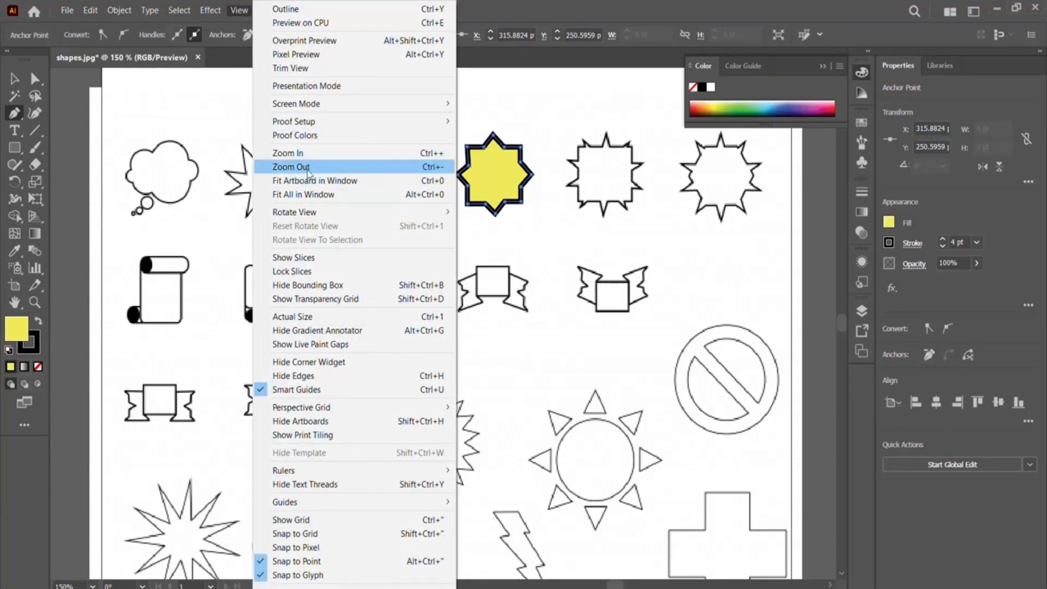
click(330, 169)
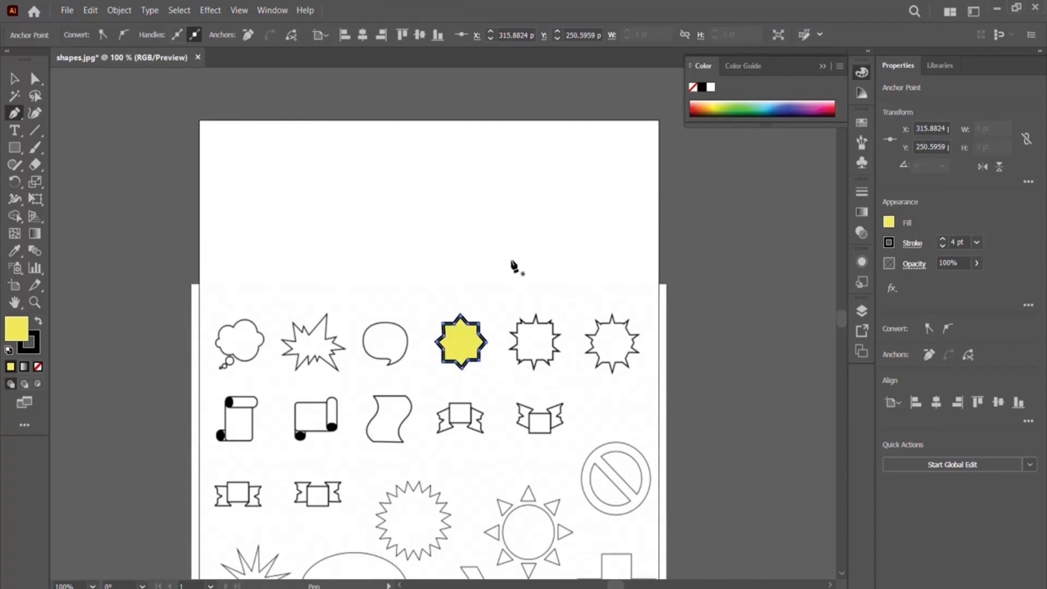
key(ctrl+minus)
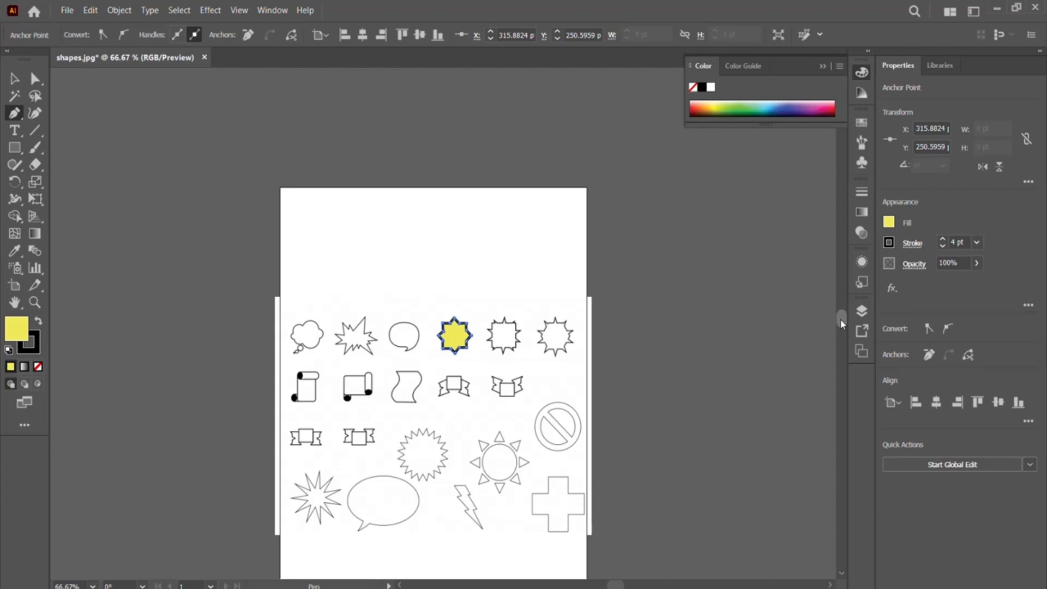
scroll(839, 319, down, 3)
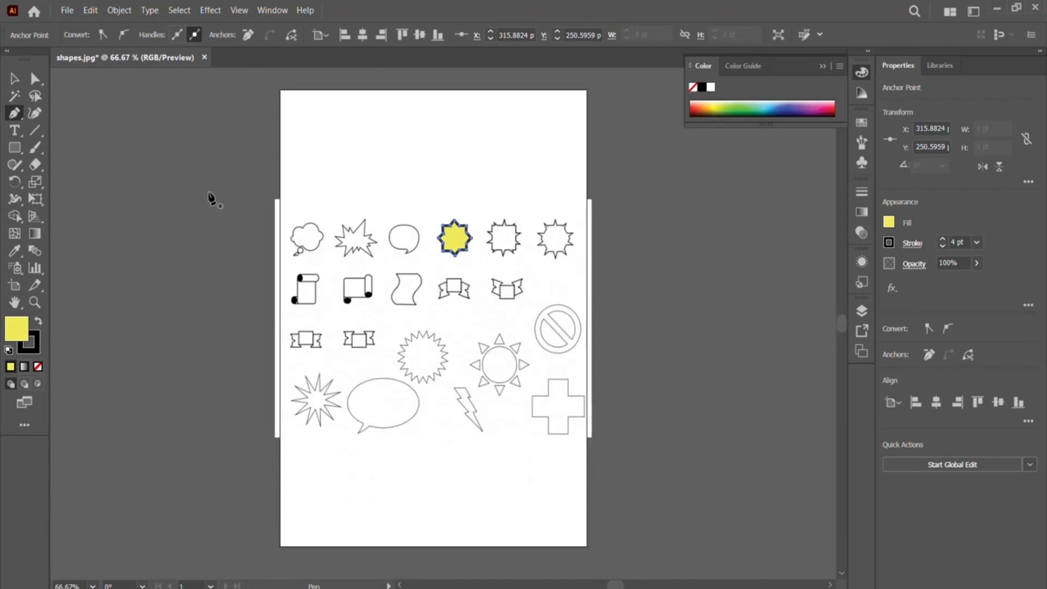
click(15, 79)
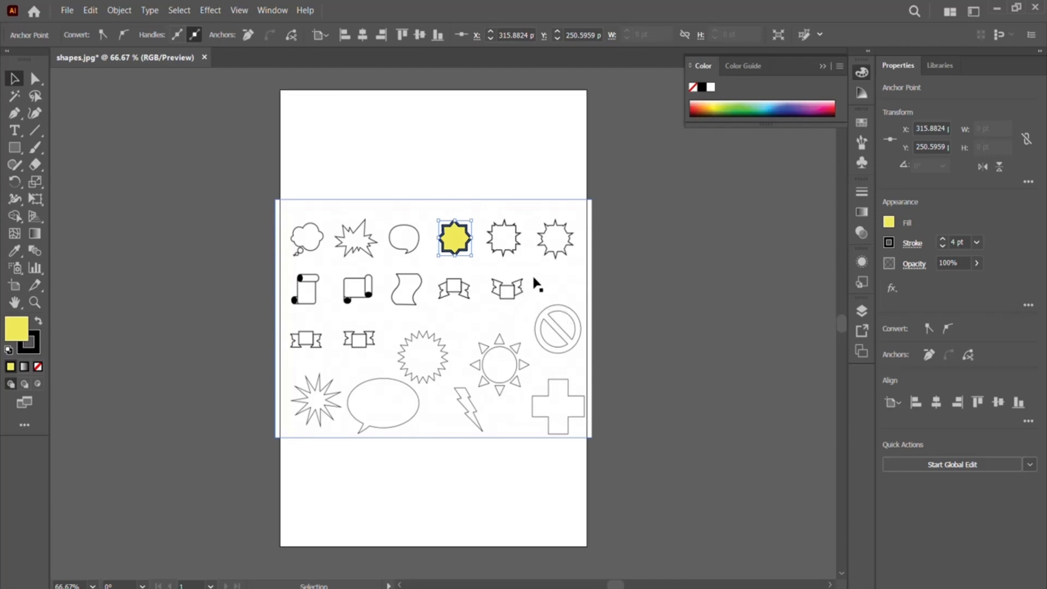
drag(537, 281, 533, 364)
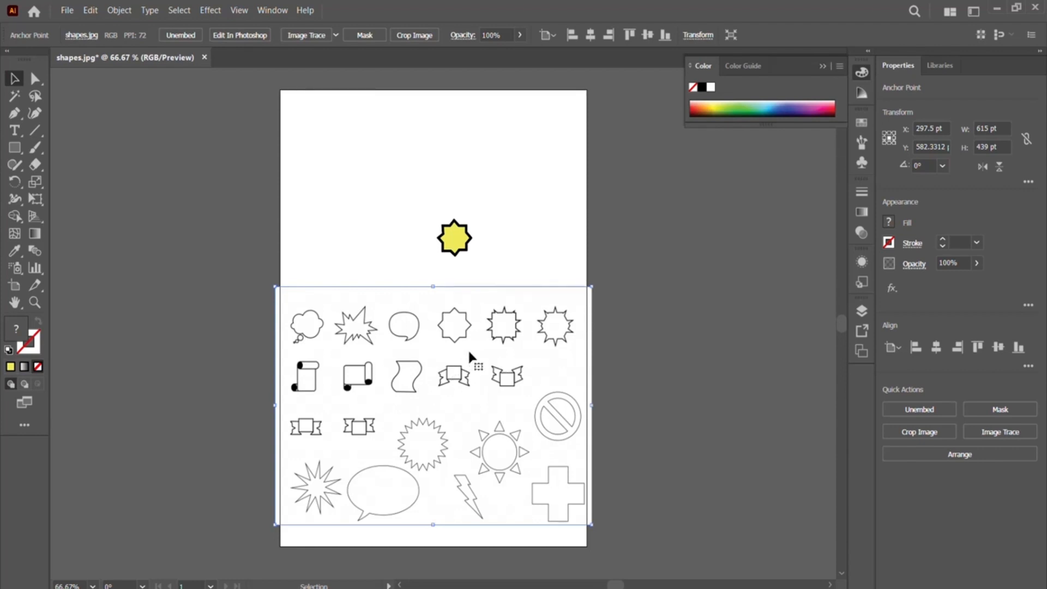
Trace the wavy flag's straight top edge and upper right curve with the Pen tool, starting at about X 226, Y 502 pt.
key(ctrl+plus)
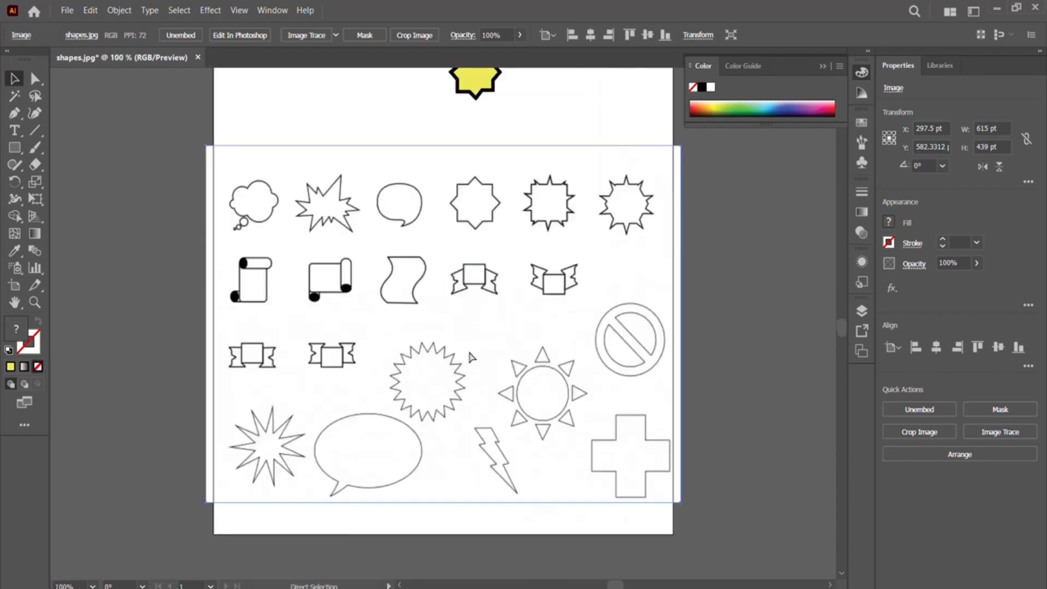
key(ctrl+plus)
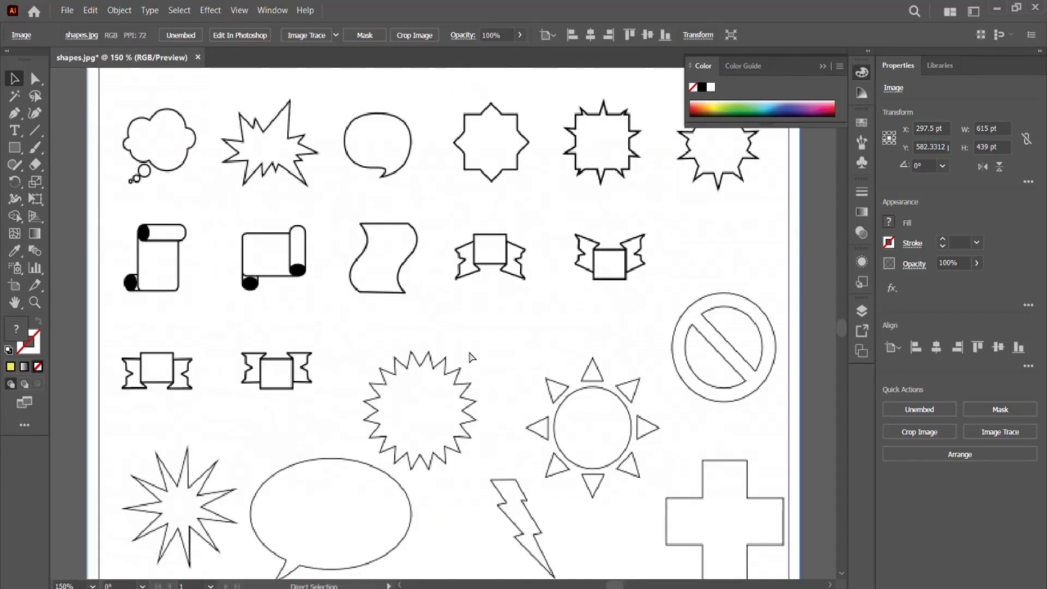
click(889, 222)
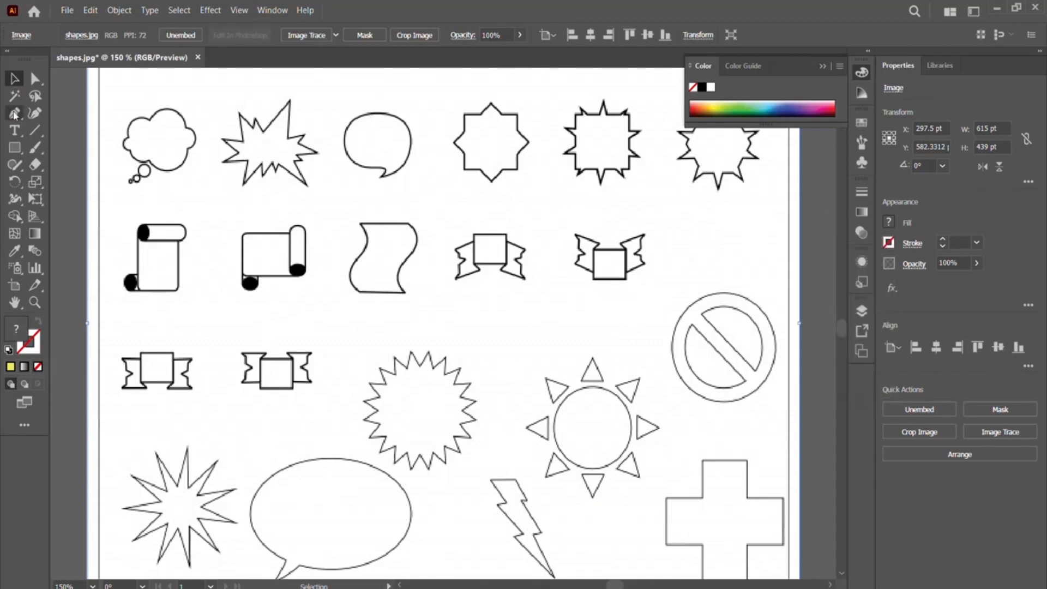
click(15, 115)
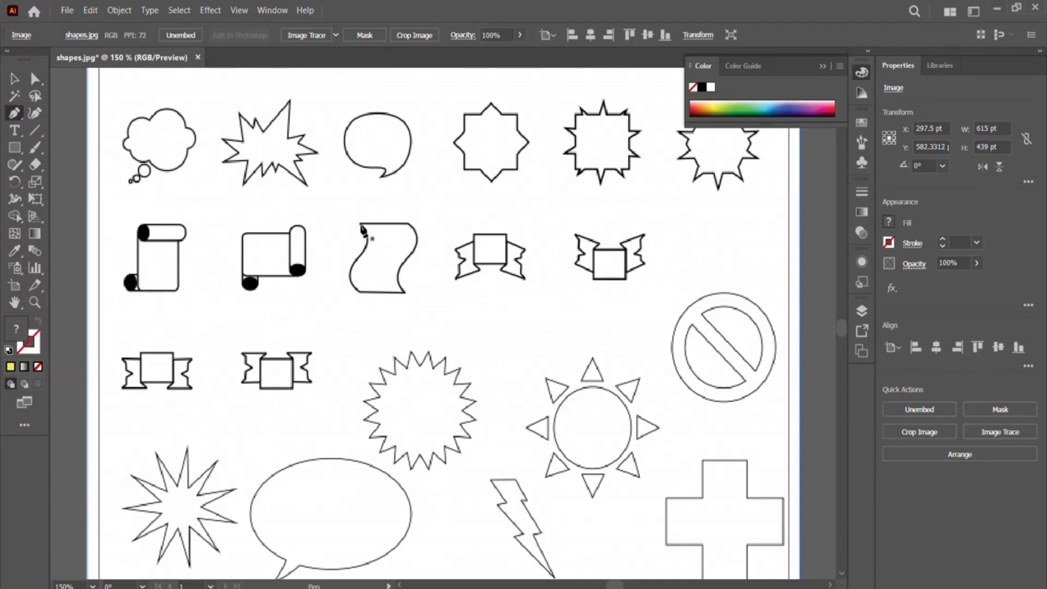
click(360, 224)
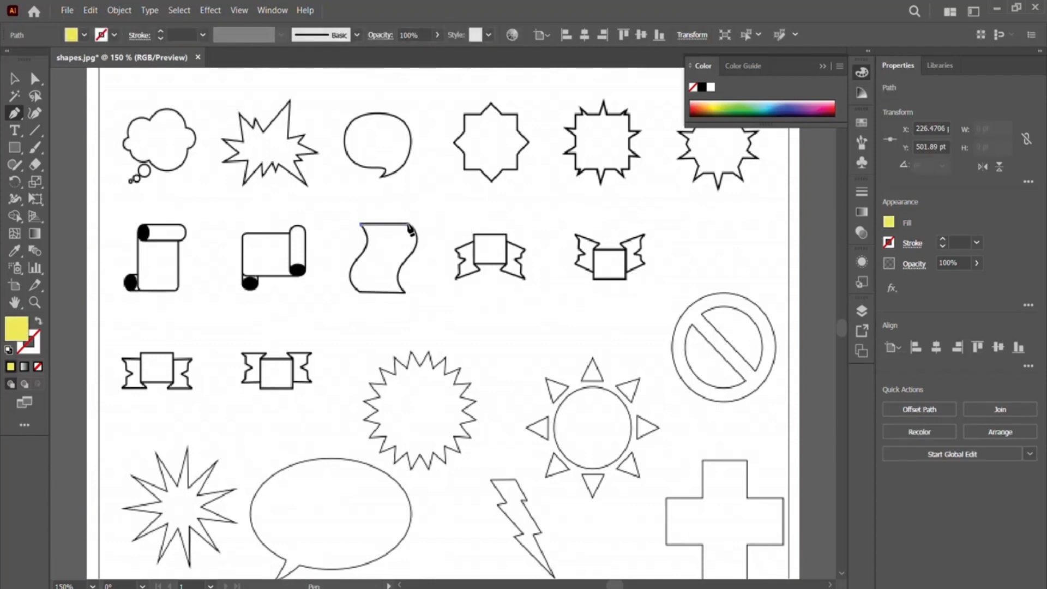
click(412, 224)
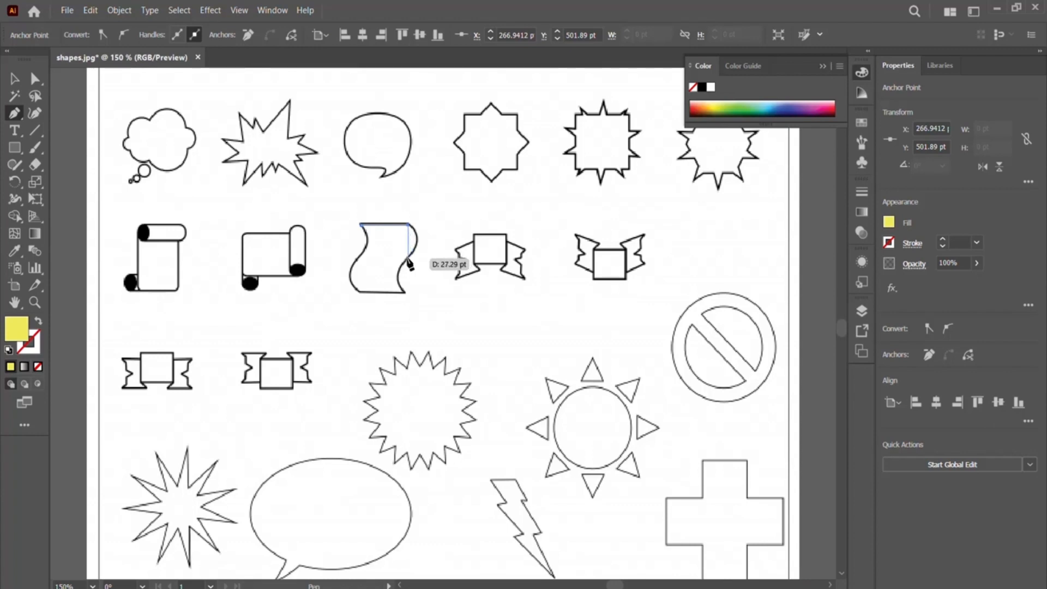
drag(408, 259, 391, 285)
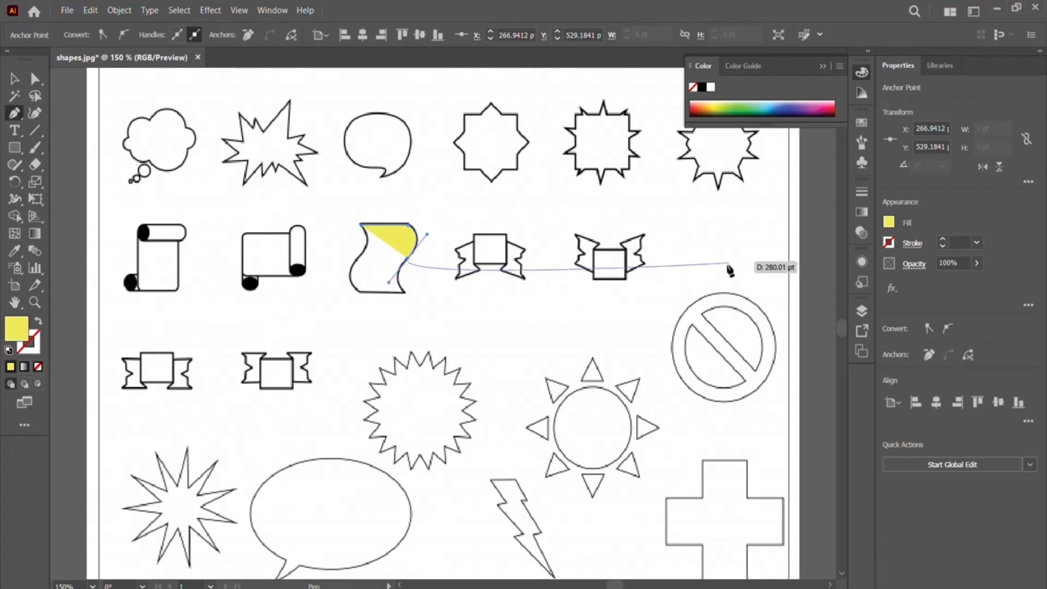
Set the unfinished flag path's fill to None and trace the remaining edges with curved and straight segments, closing the path.
click(888, 222)
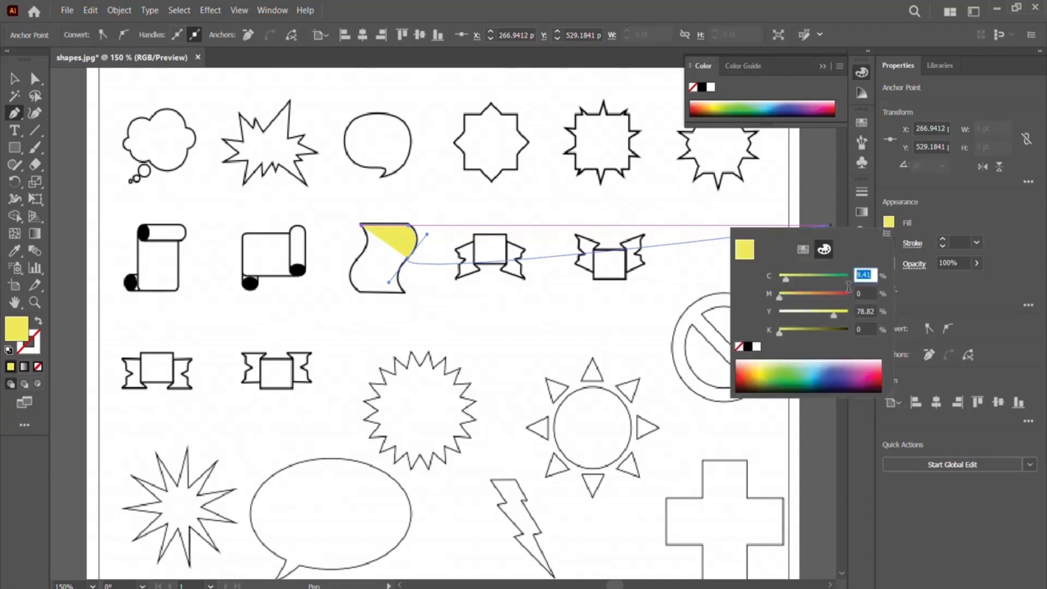
click(739, 346)
click(958, 207)
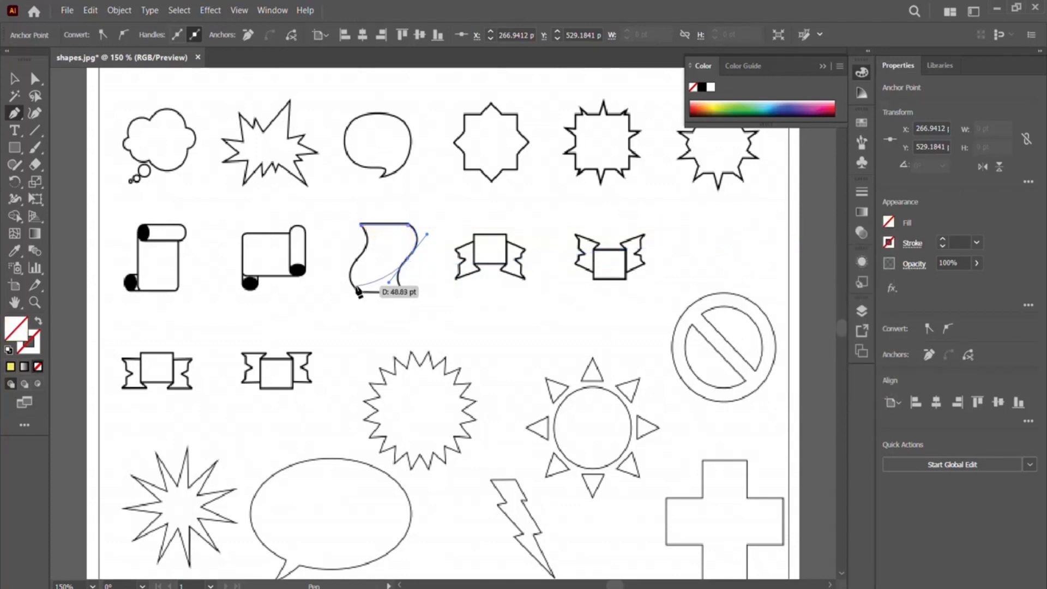
click(404, 292)
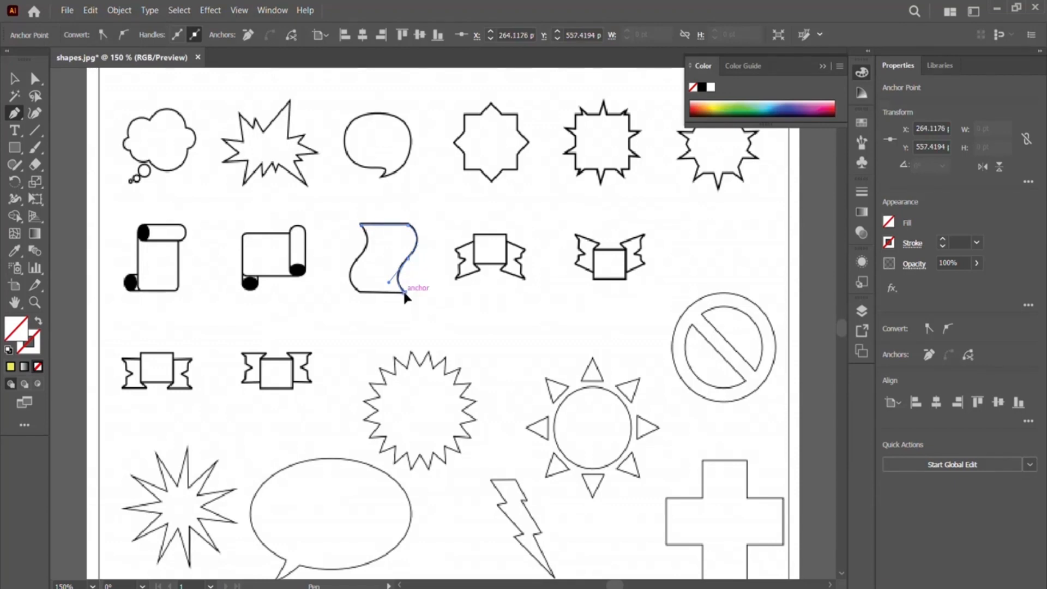
drag(358, 291, 376, 240)
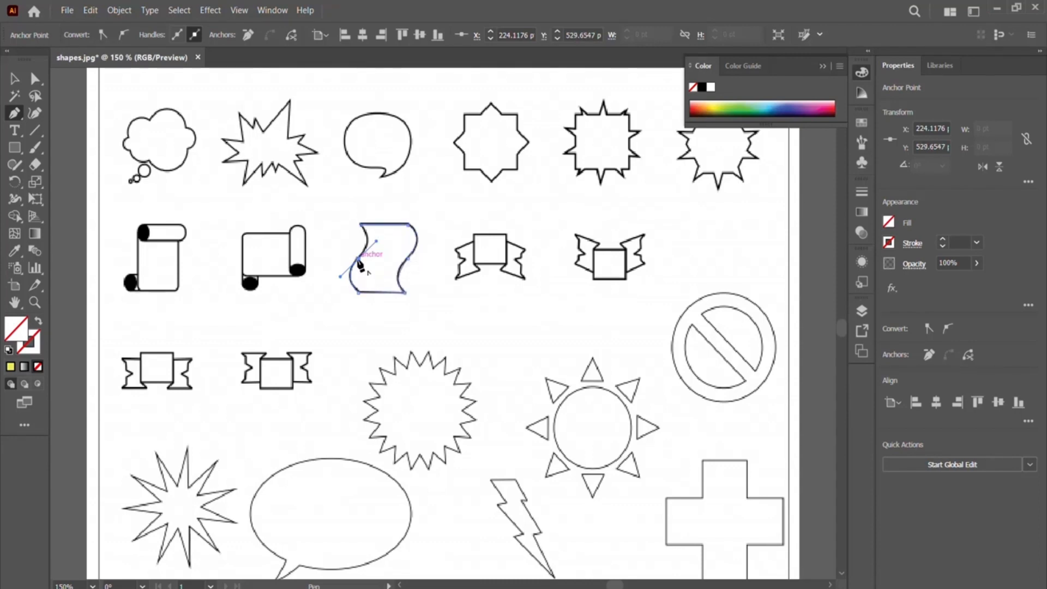
drag(358, 262, 344, 213)
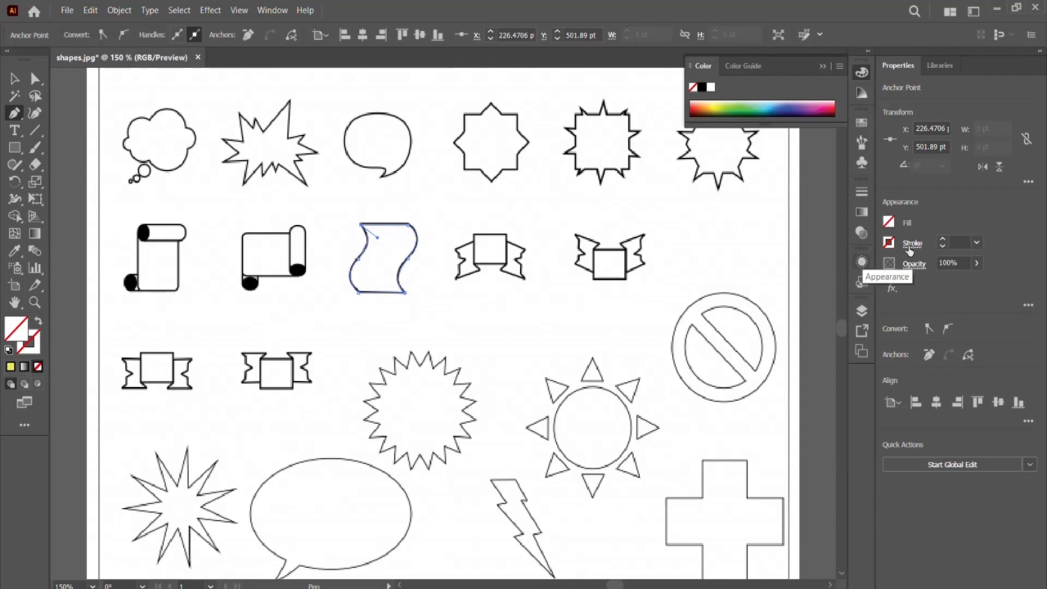
Give the traced wavy flag a black stroke with a weight of 4 pt.
click(911, 246)
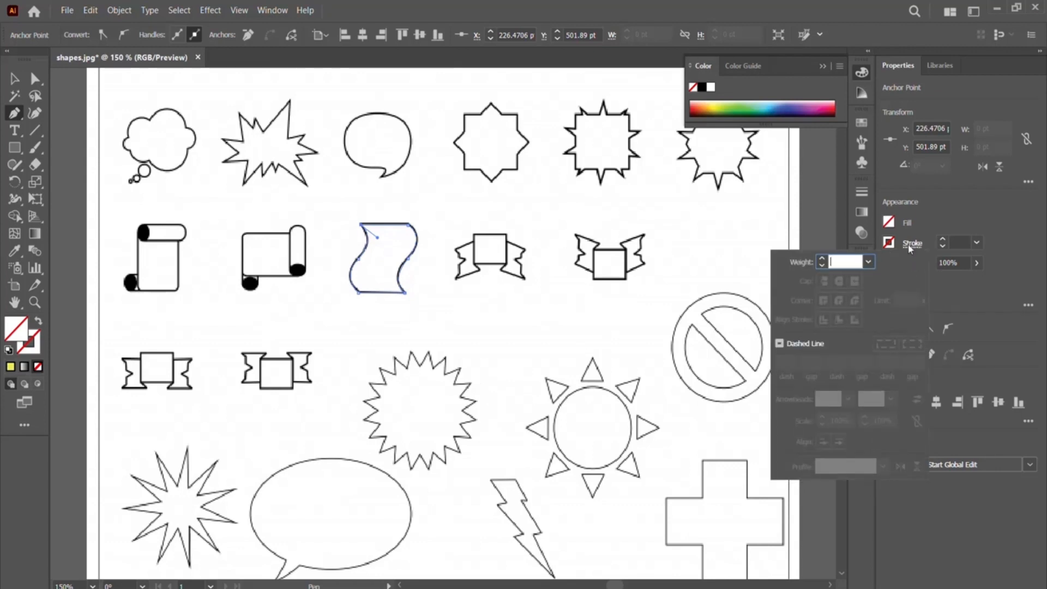
click(888, 242)
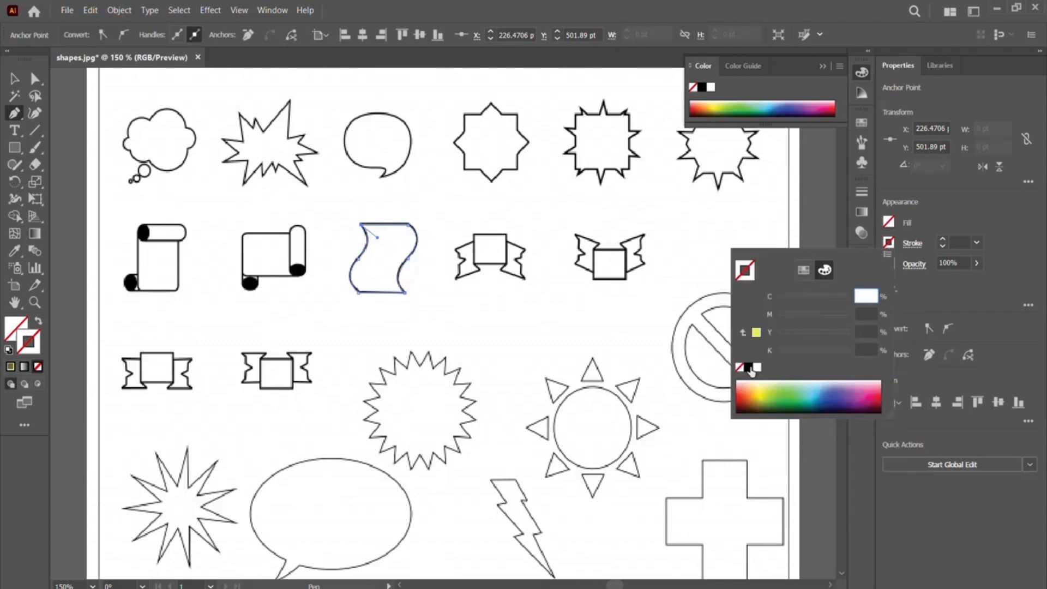
click(748, 367)
click(942, 239)
click(942, 240)
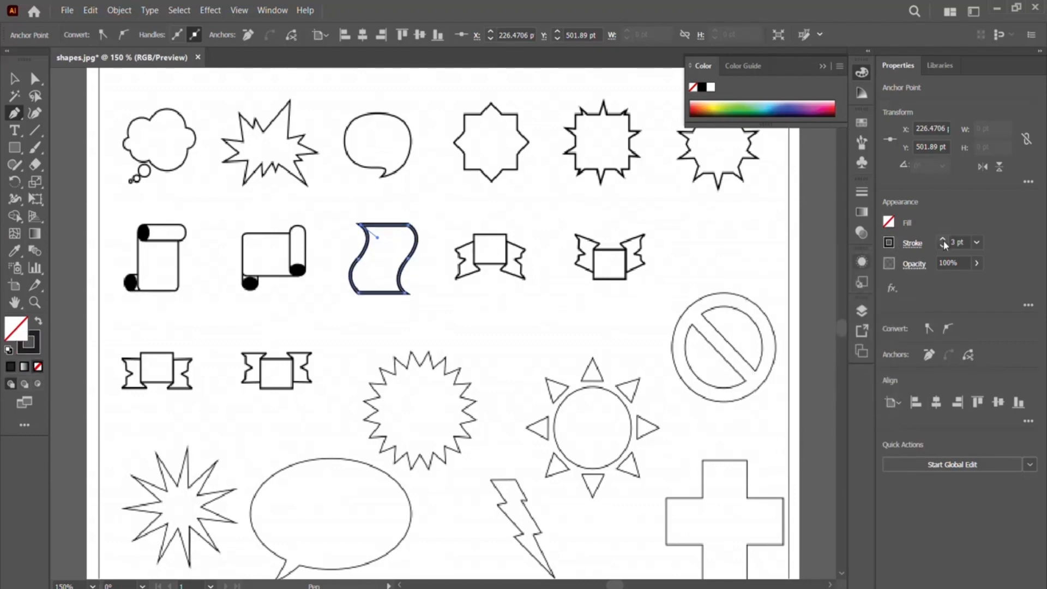
click(942, 239)
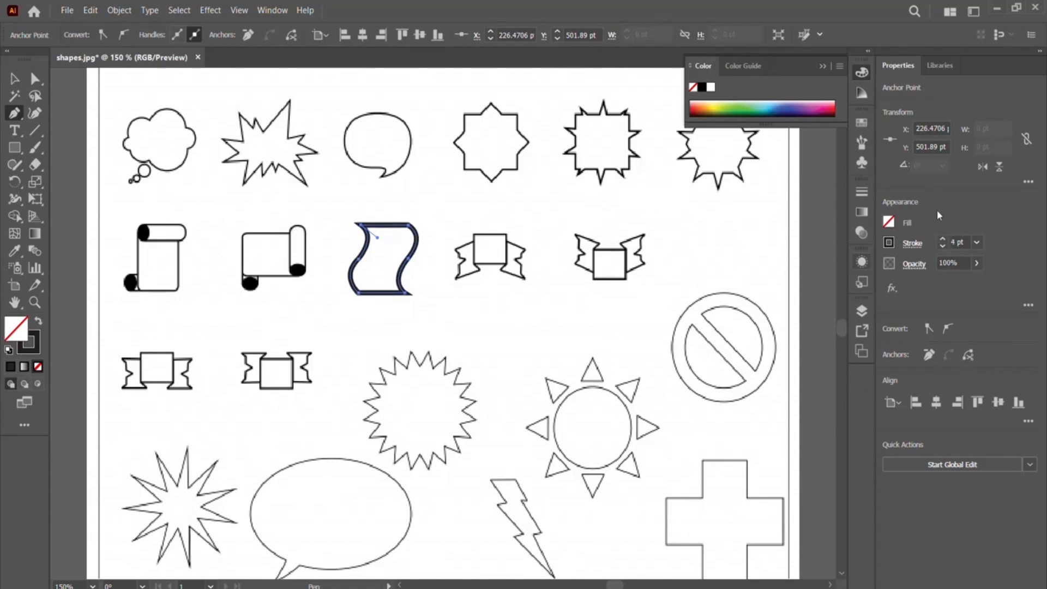
Move the shapes image down to about X 307, Y 816 pt, so the traced wavy flag stands clear of it.
key(ctrl+minus)
key(ctrl+minus)
key(ctrl+minus)
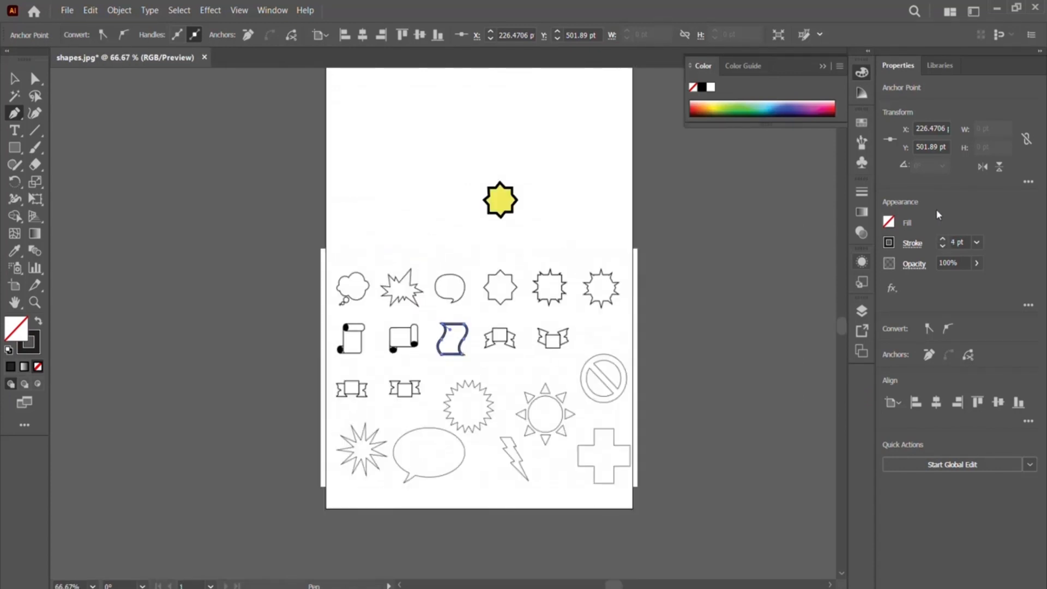
key(ctrl+plus)
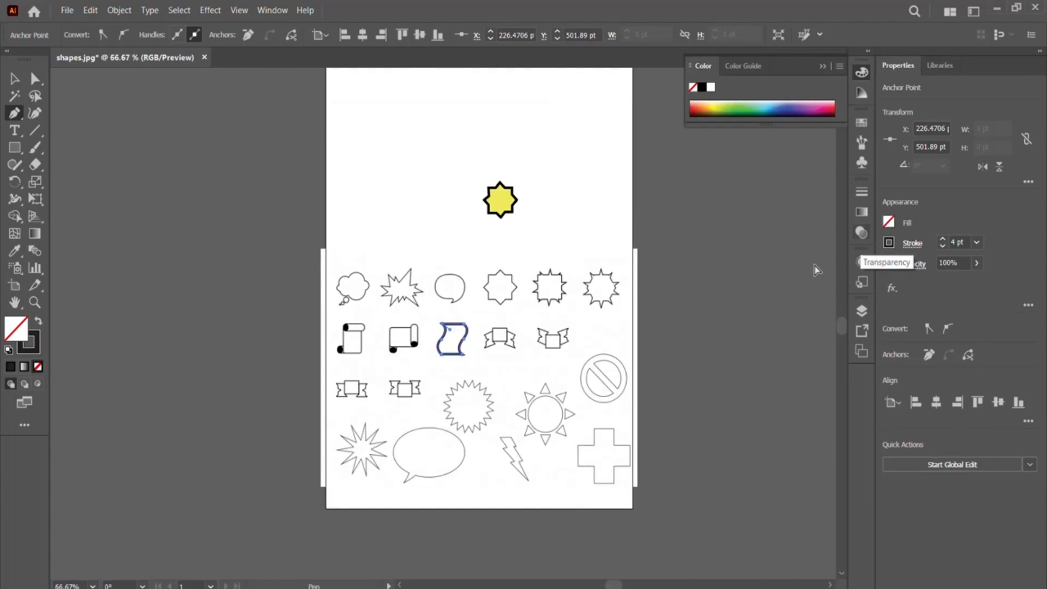
click(14, 78)
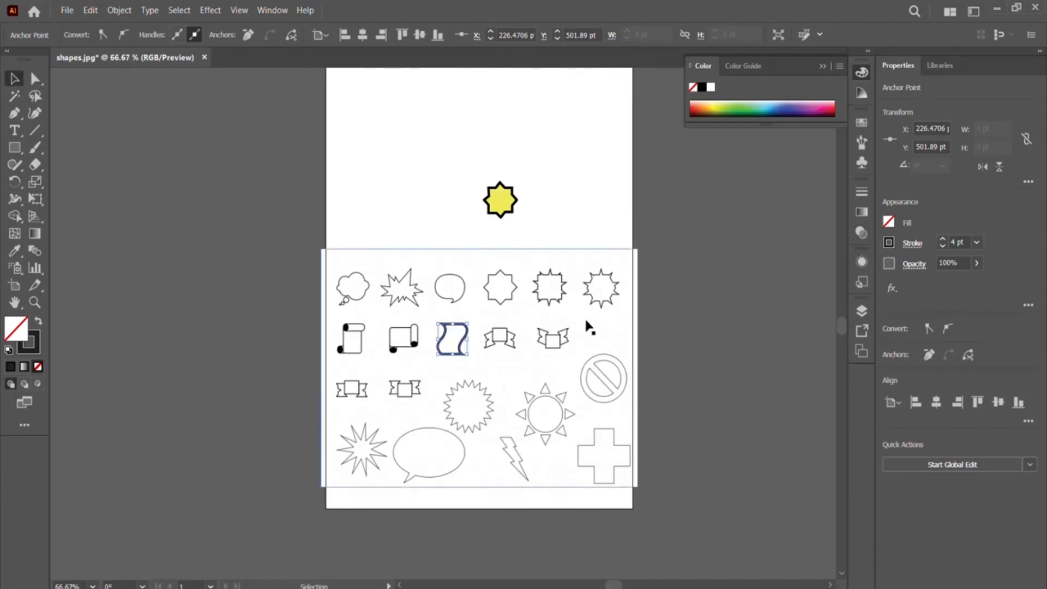
drag(589, 323, 598, 442)
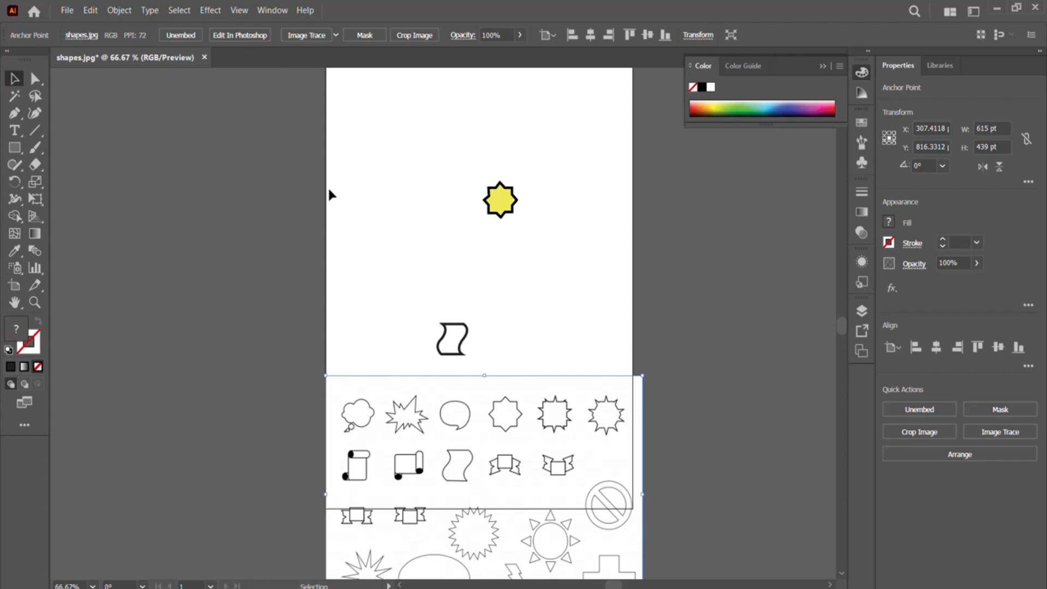
click(16, 114)
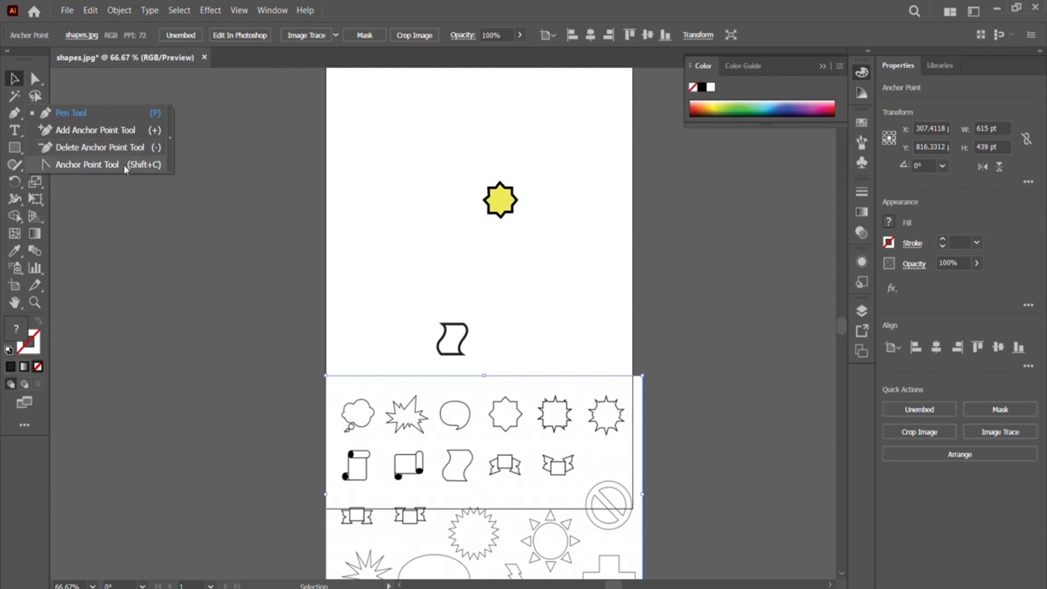
click(356, 11)
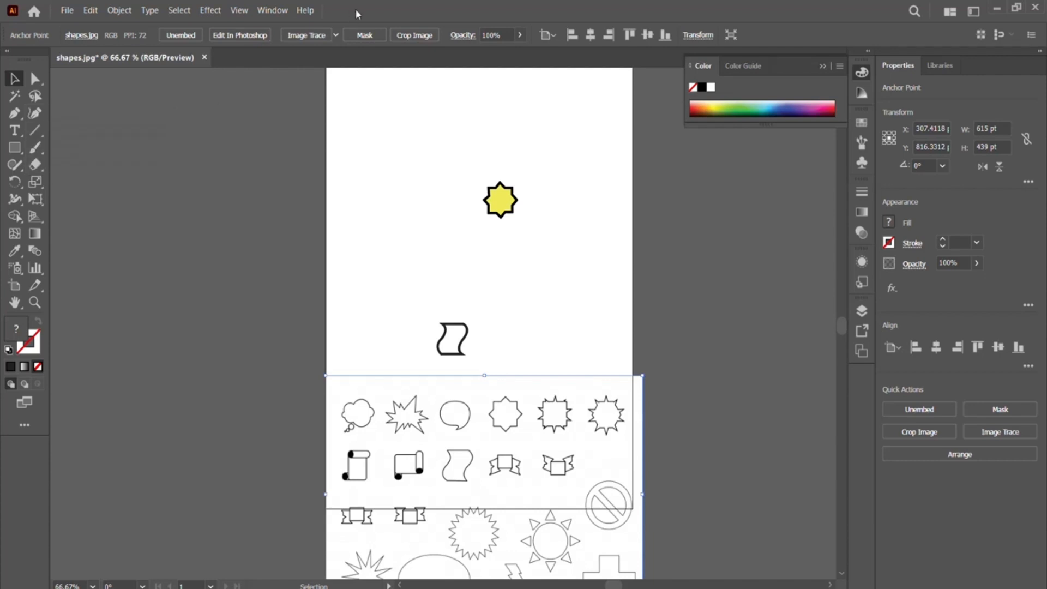